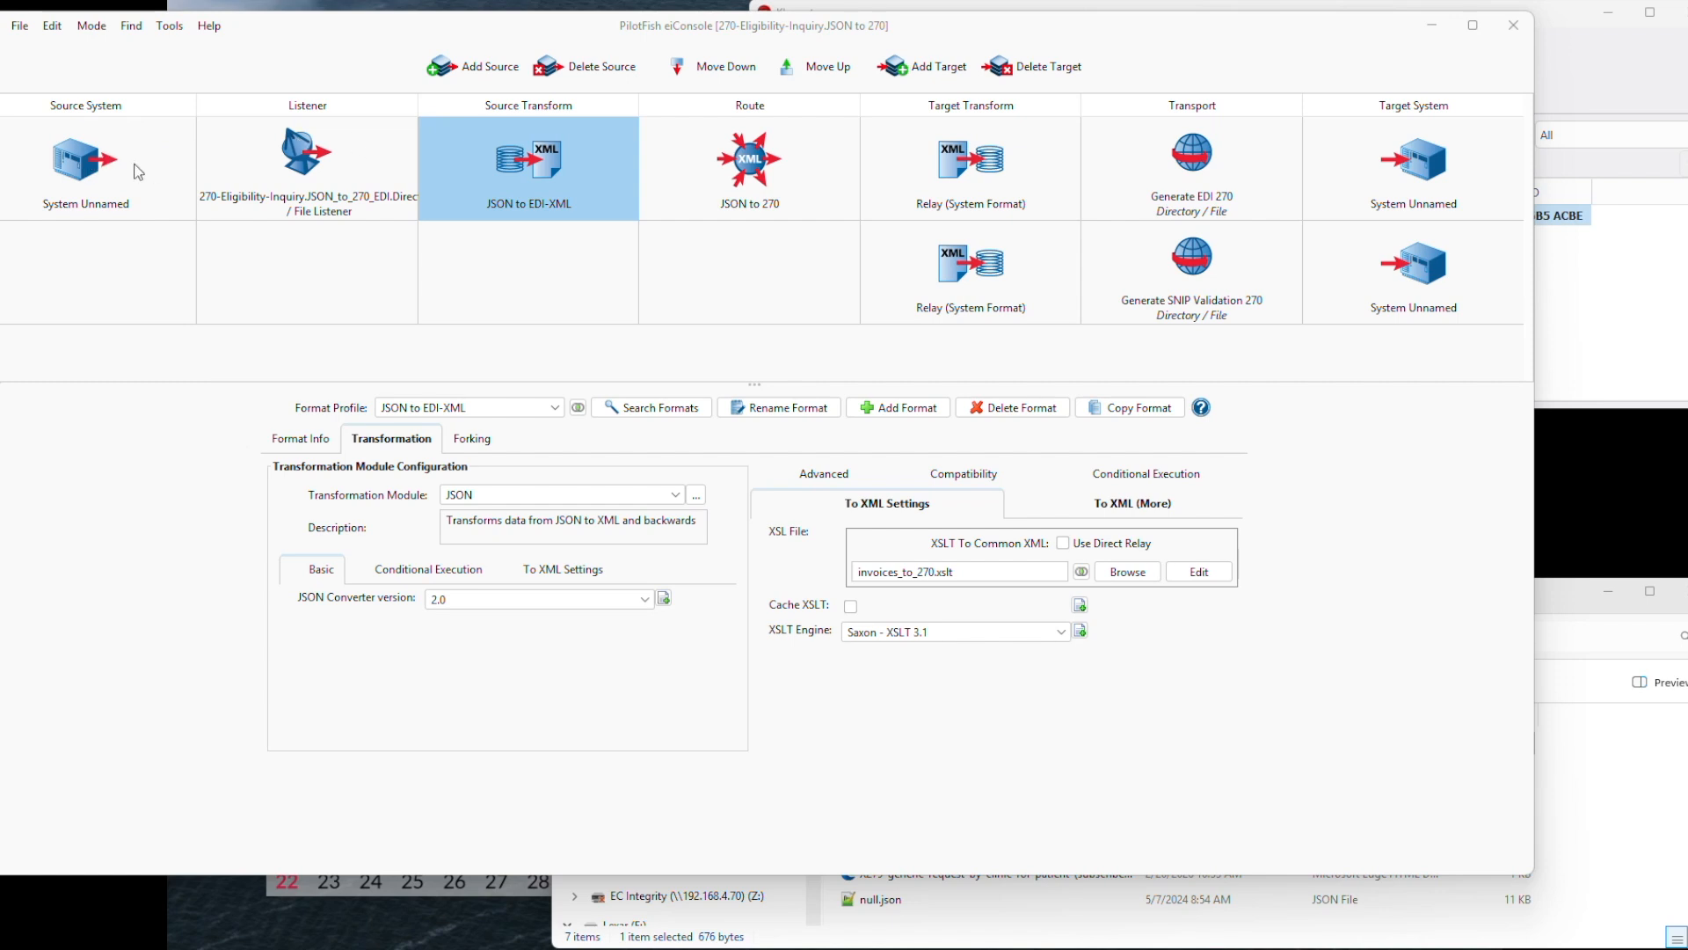
Step: Review the directory listener's basic settings and the JSON to EDI-XML source transform's XSLT configuration
{"action": "left_click", "coordinate": [334, 154]}
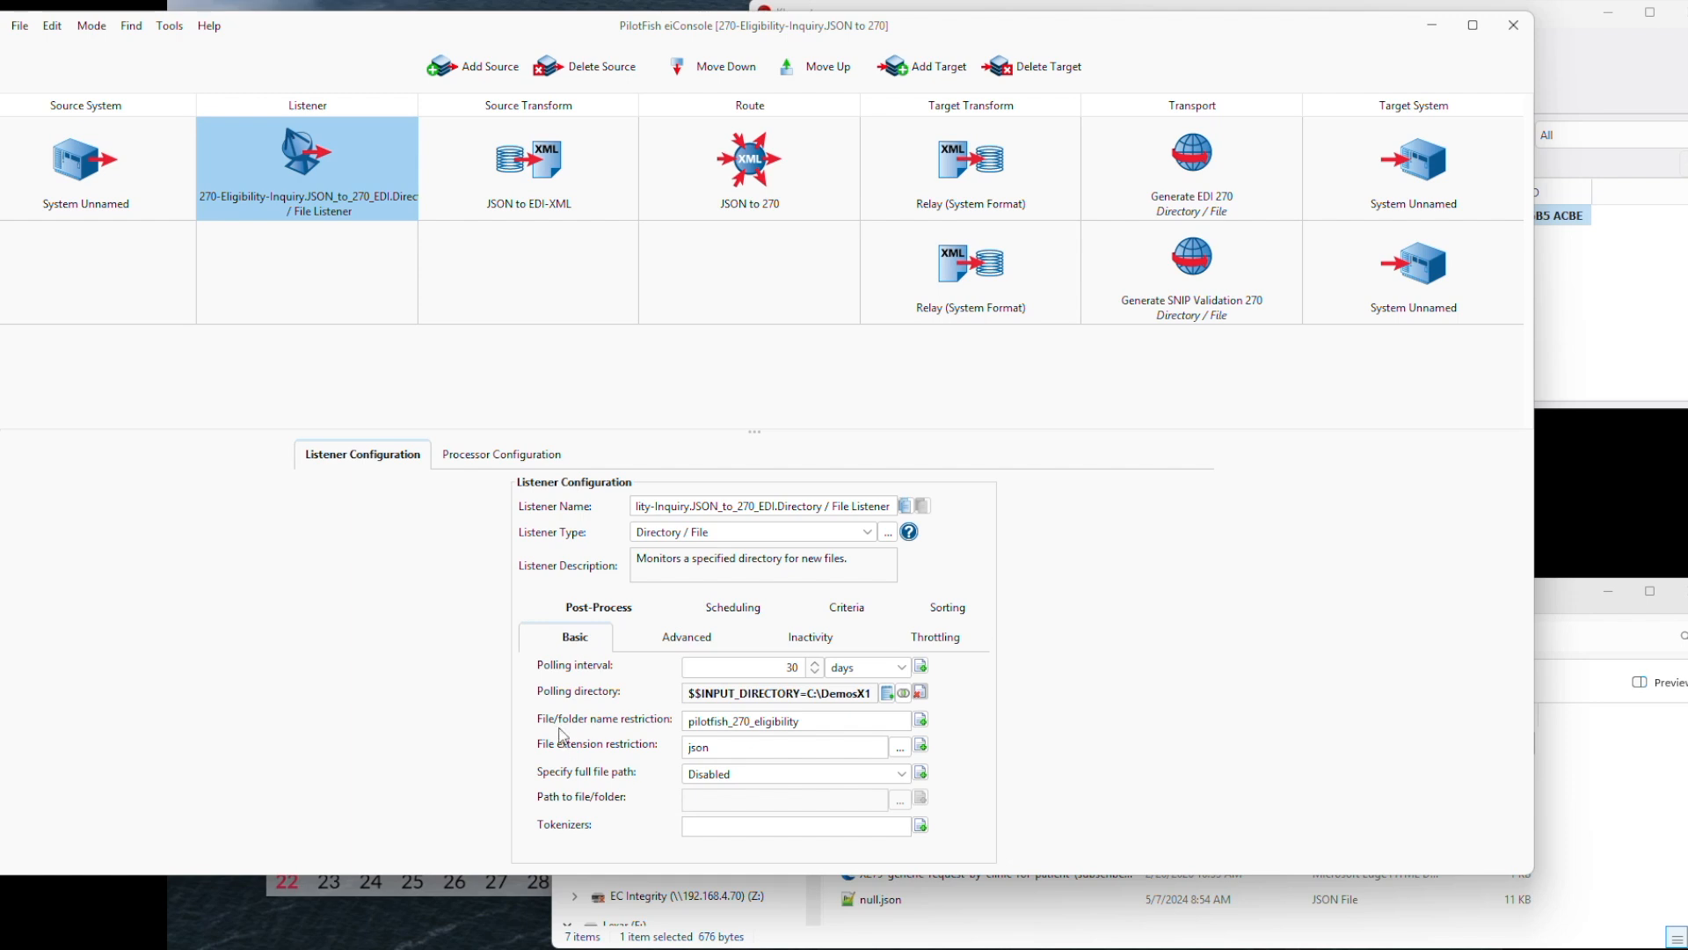
{"action": "mouse_move", "coordinate": [554, 728]}
{"action": "left_click", "coordinate": [511, 158]}
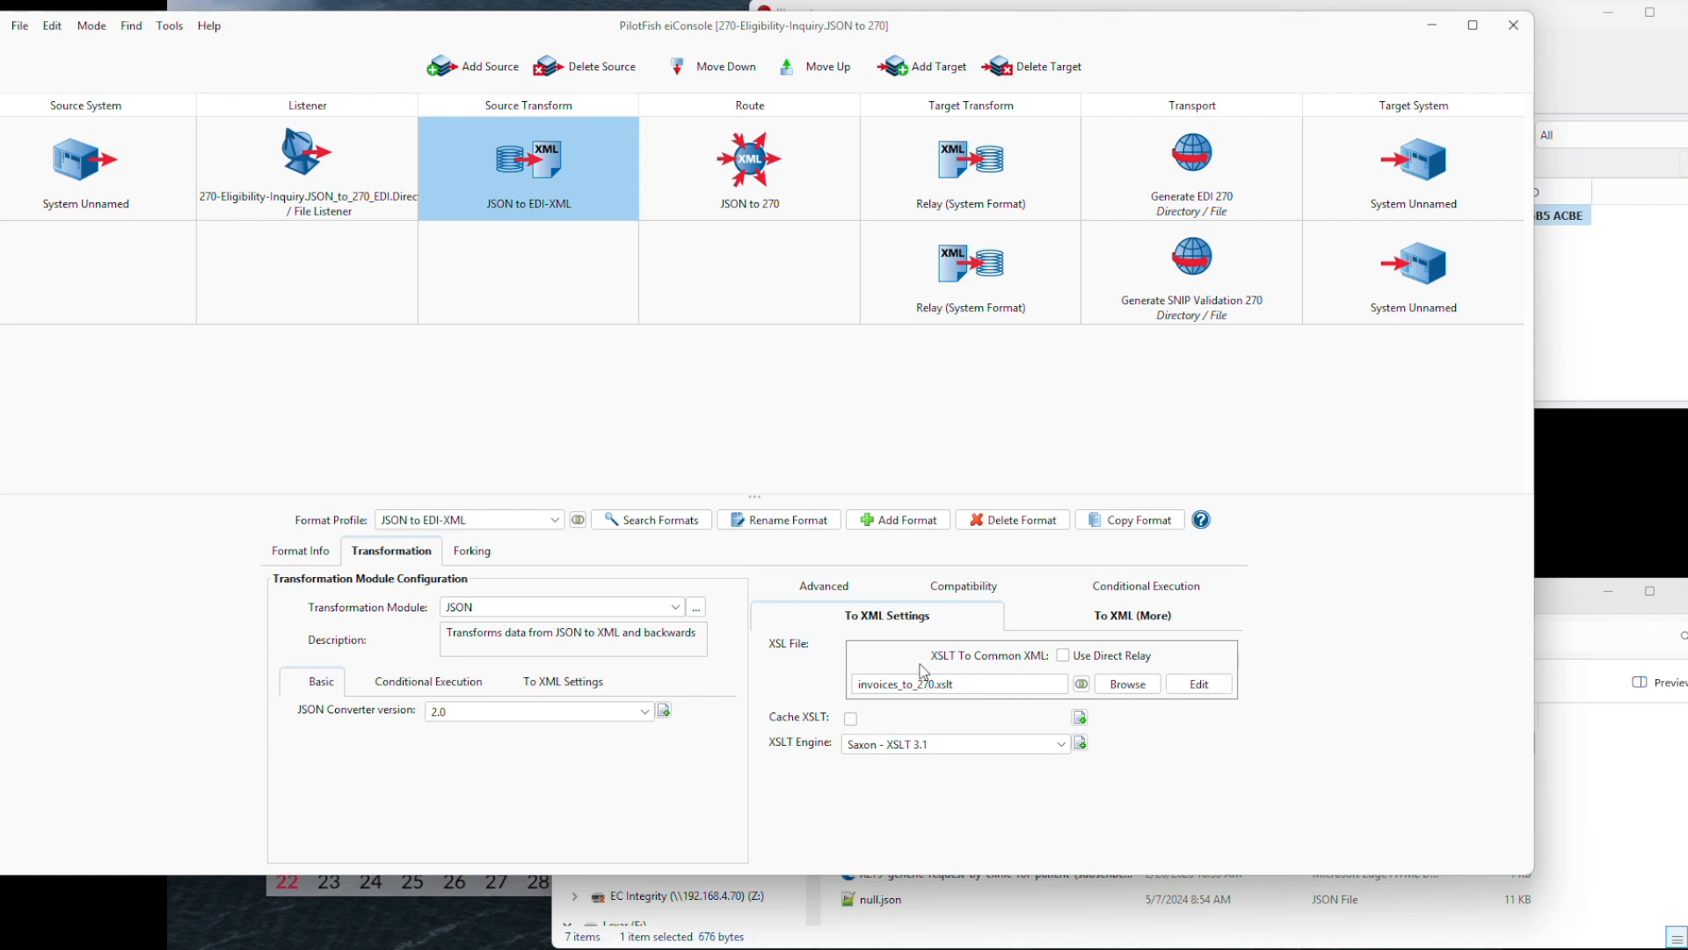
Step: Review the JSON to 270 route's routing rules and the first target's Relay transform
{"action": "left_click", "coordinate": [764, 163]}
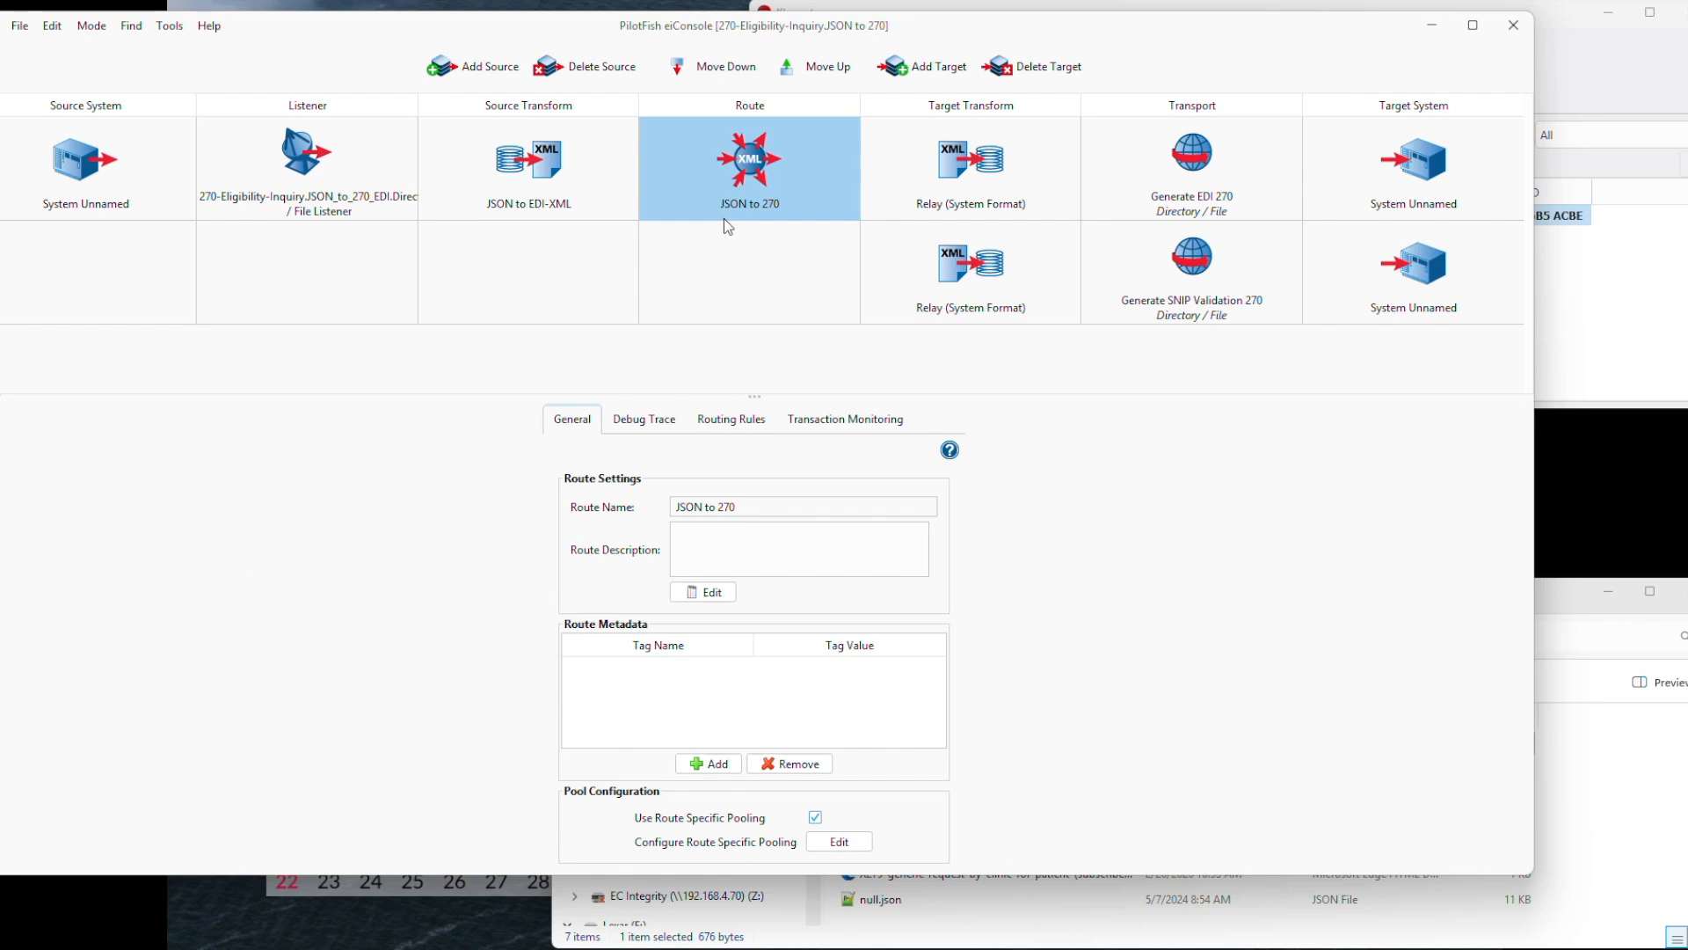
{"action": "left_click", "coordinate": [727, 422]}
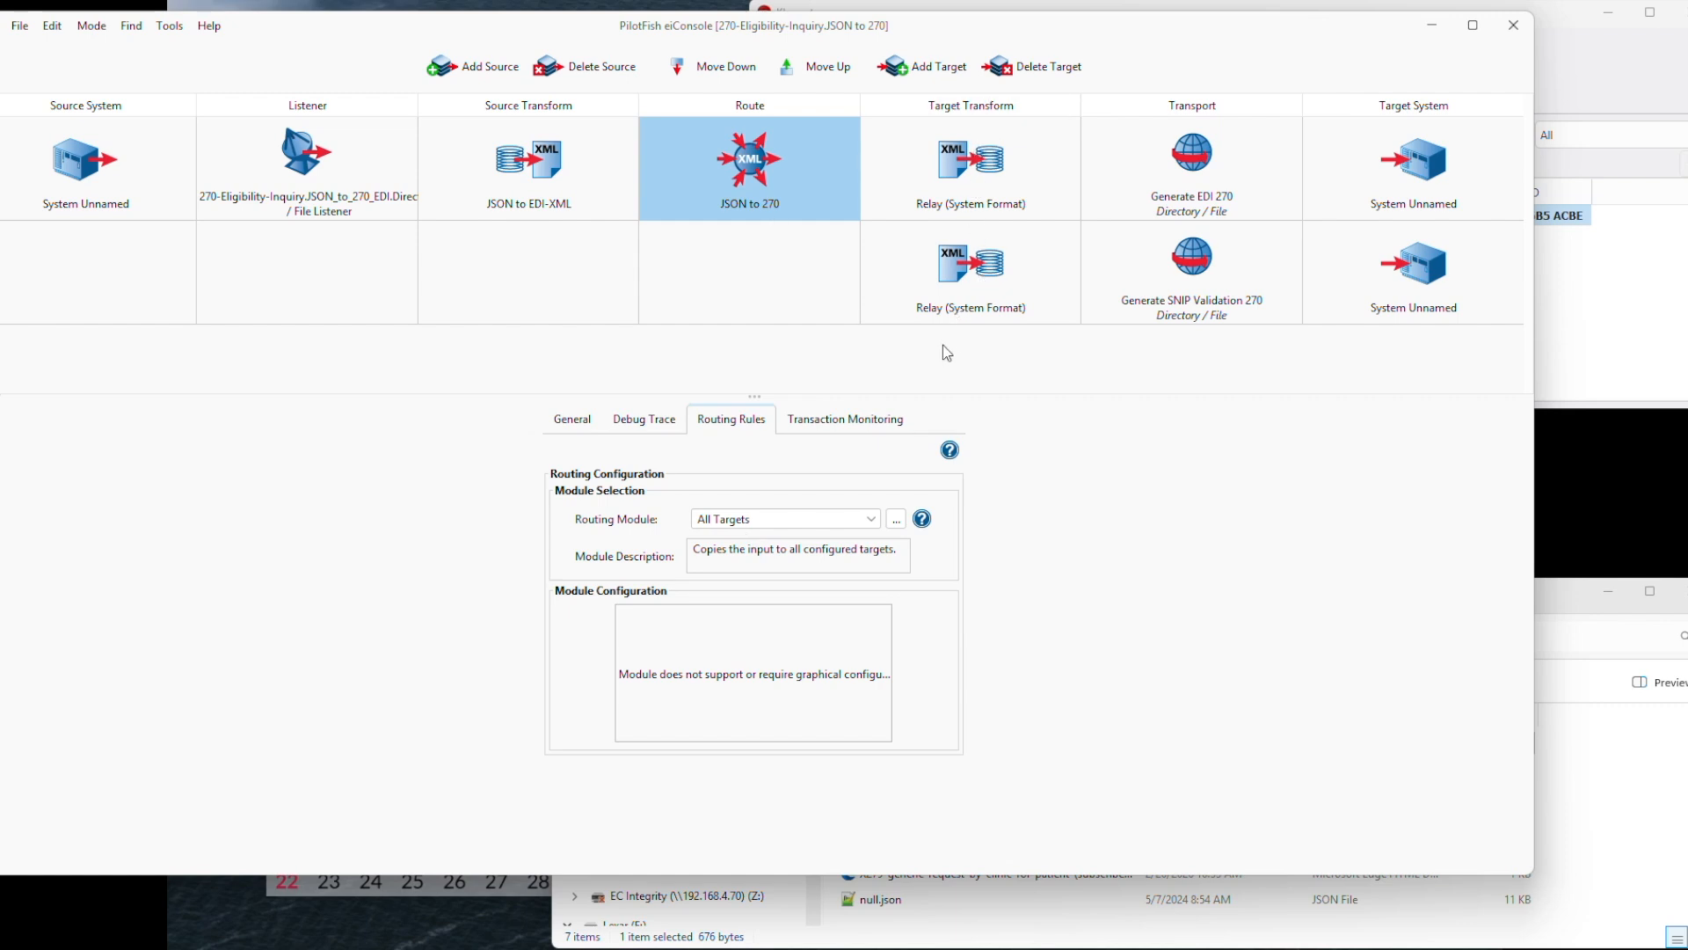
{"action": "left_click", "coordinate": [982, 171]}
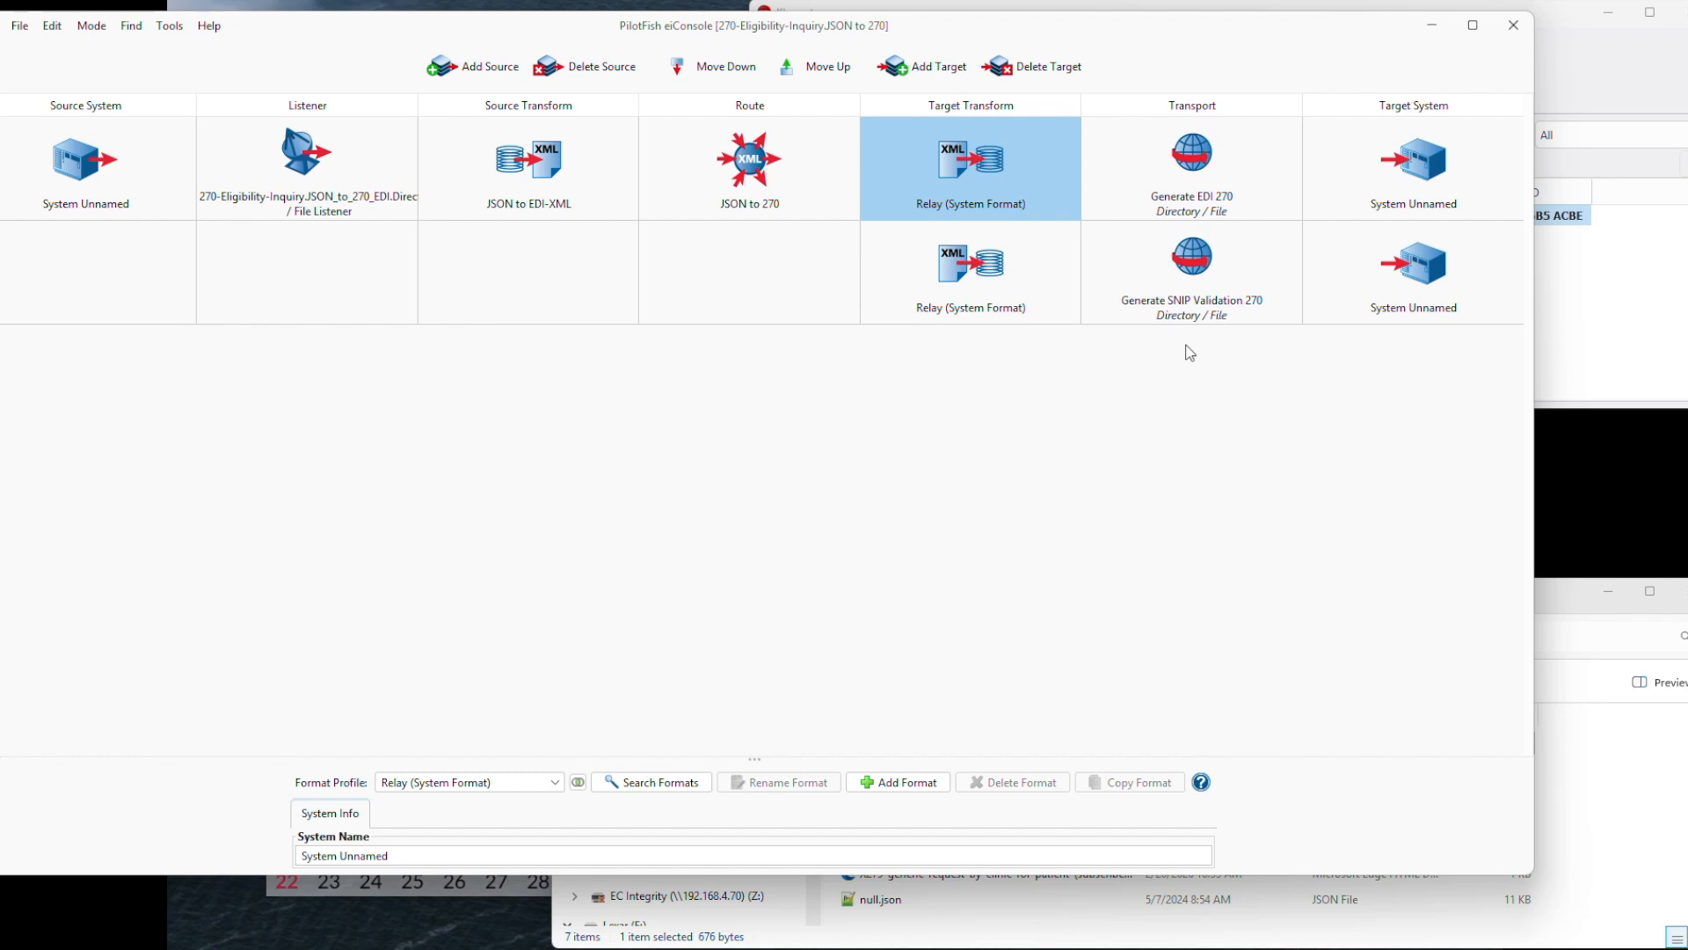
Step: Examine the Generate EDI 270 transport's file settings and its Asymmetric Encryption processor
{"action": "left_click", "coordinate": [1148, 189]}
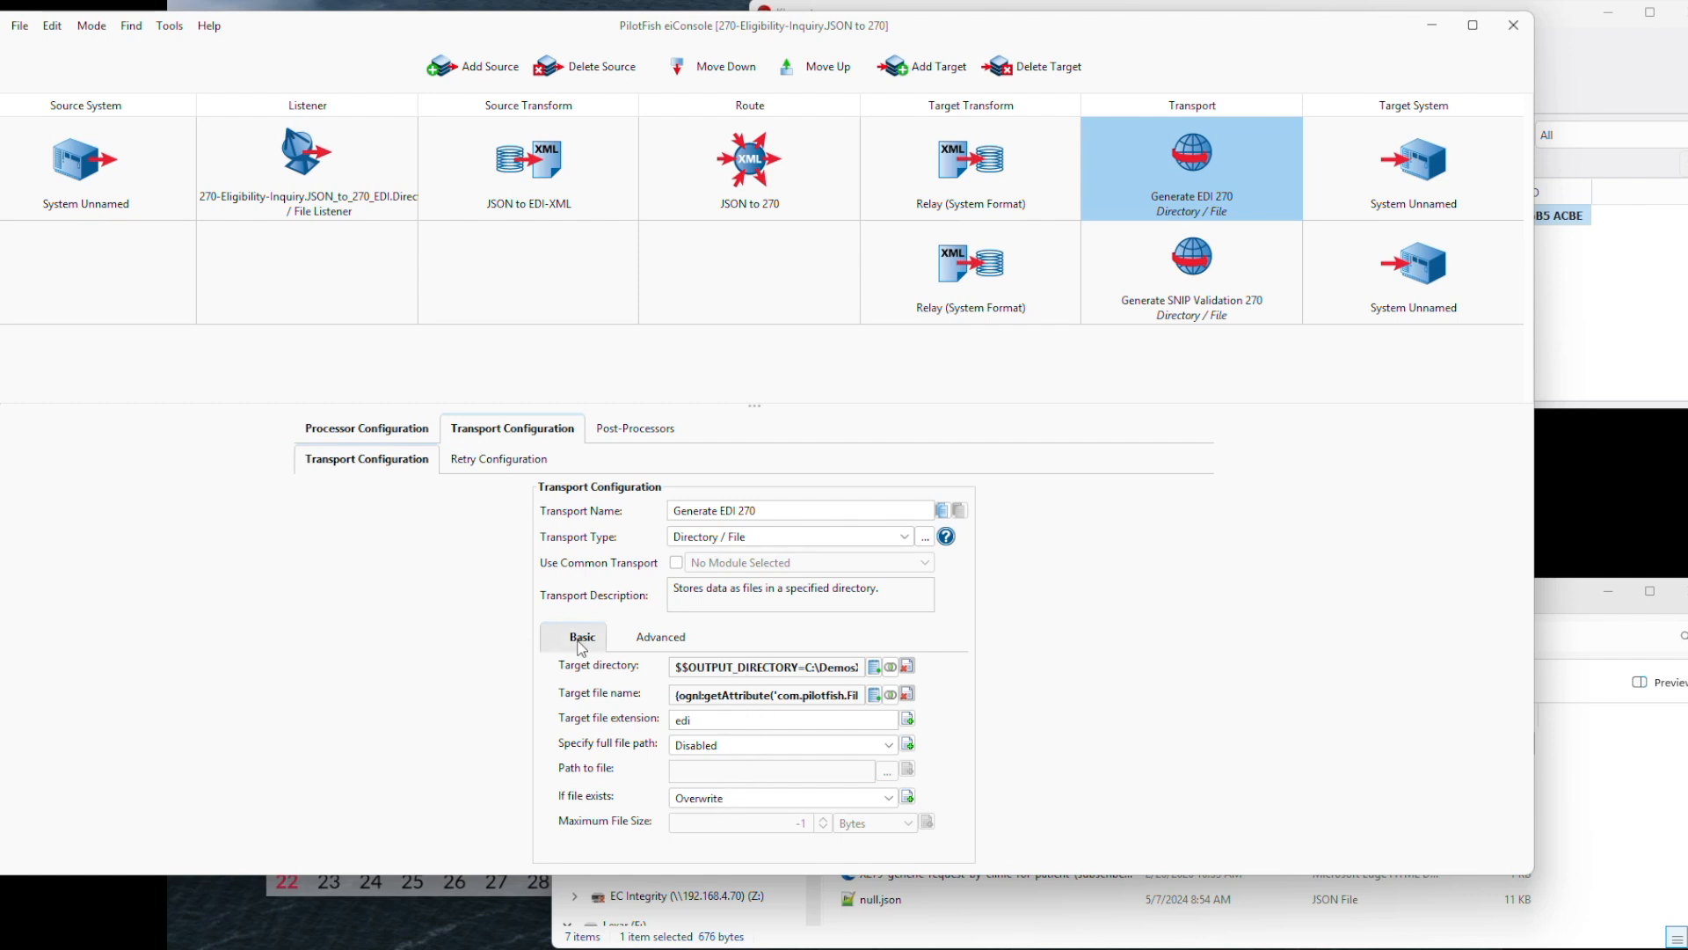
{"action": "left_click", "coordinate": [393, 431]}
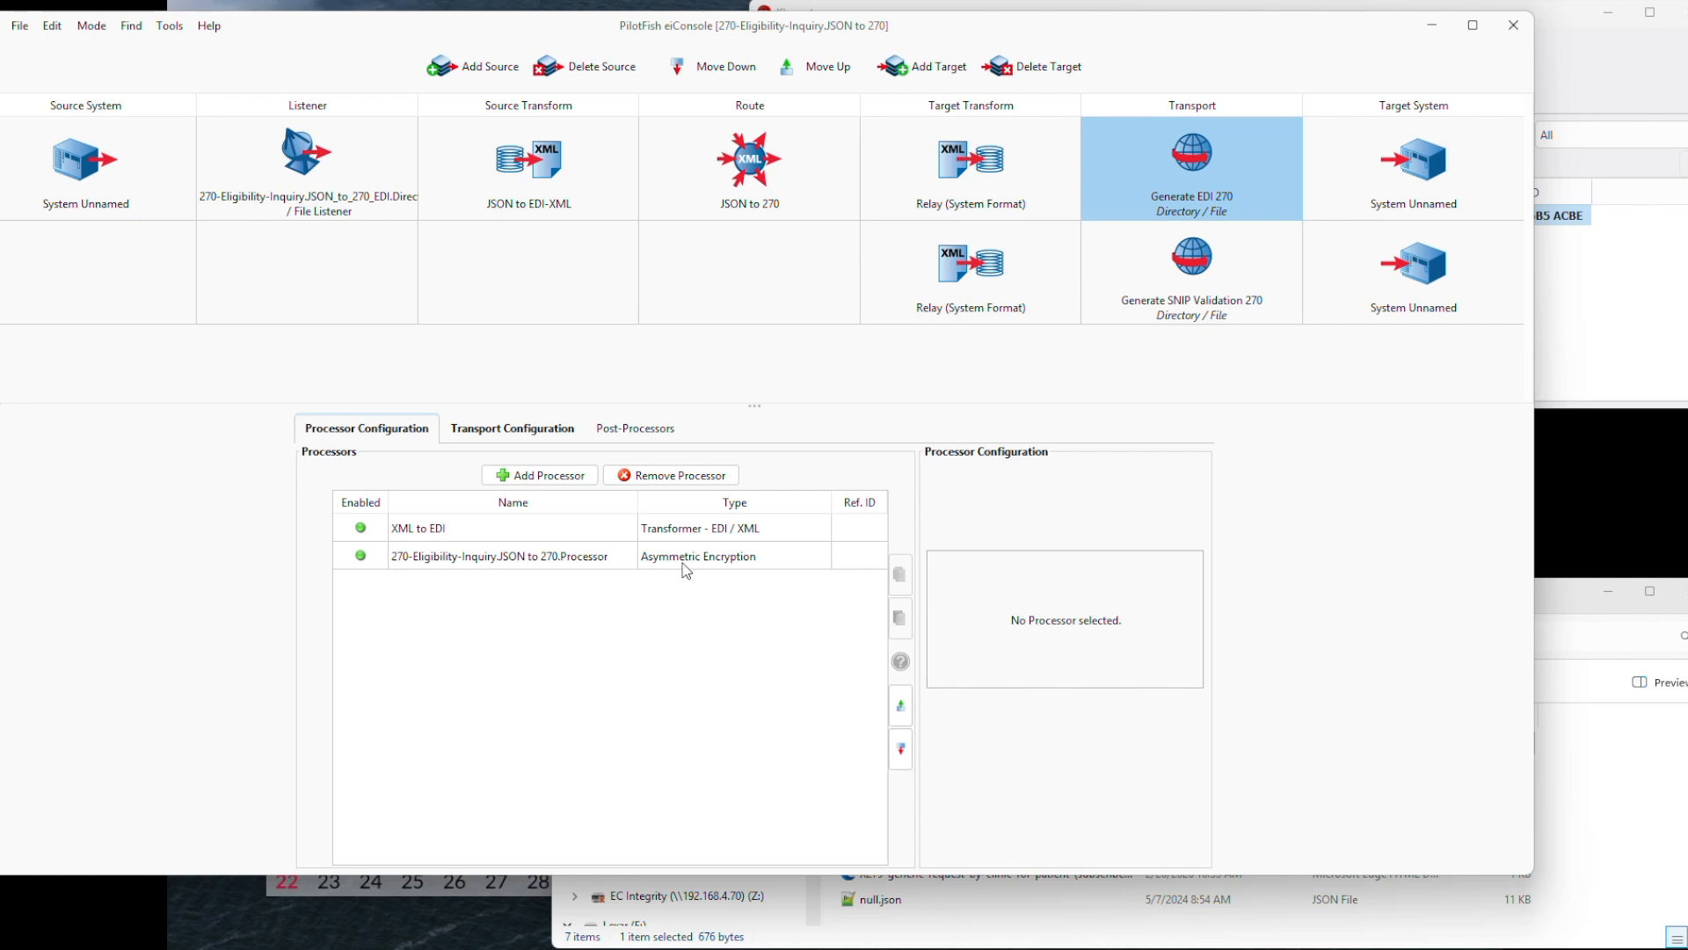
{"action": "left_click", "coordinate": [546, 558]}
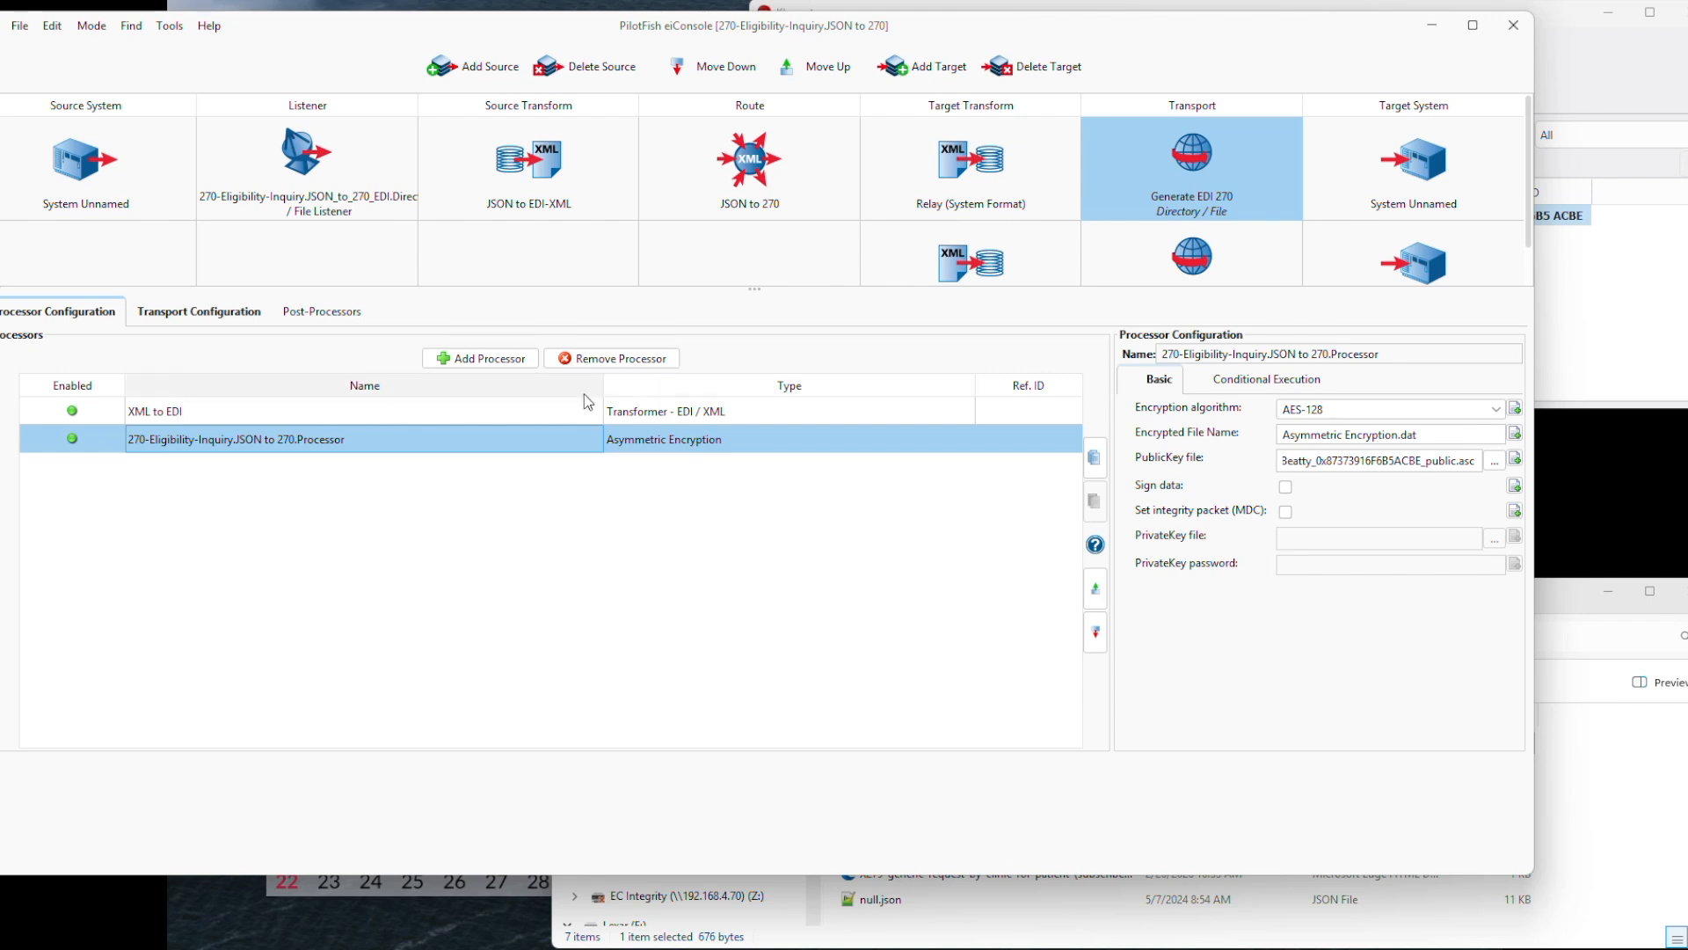
{"action": "left_click", "coordinate": [245, 308]}
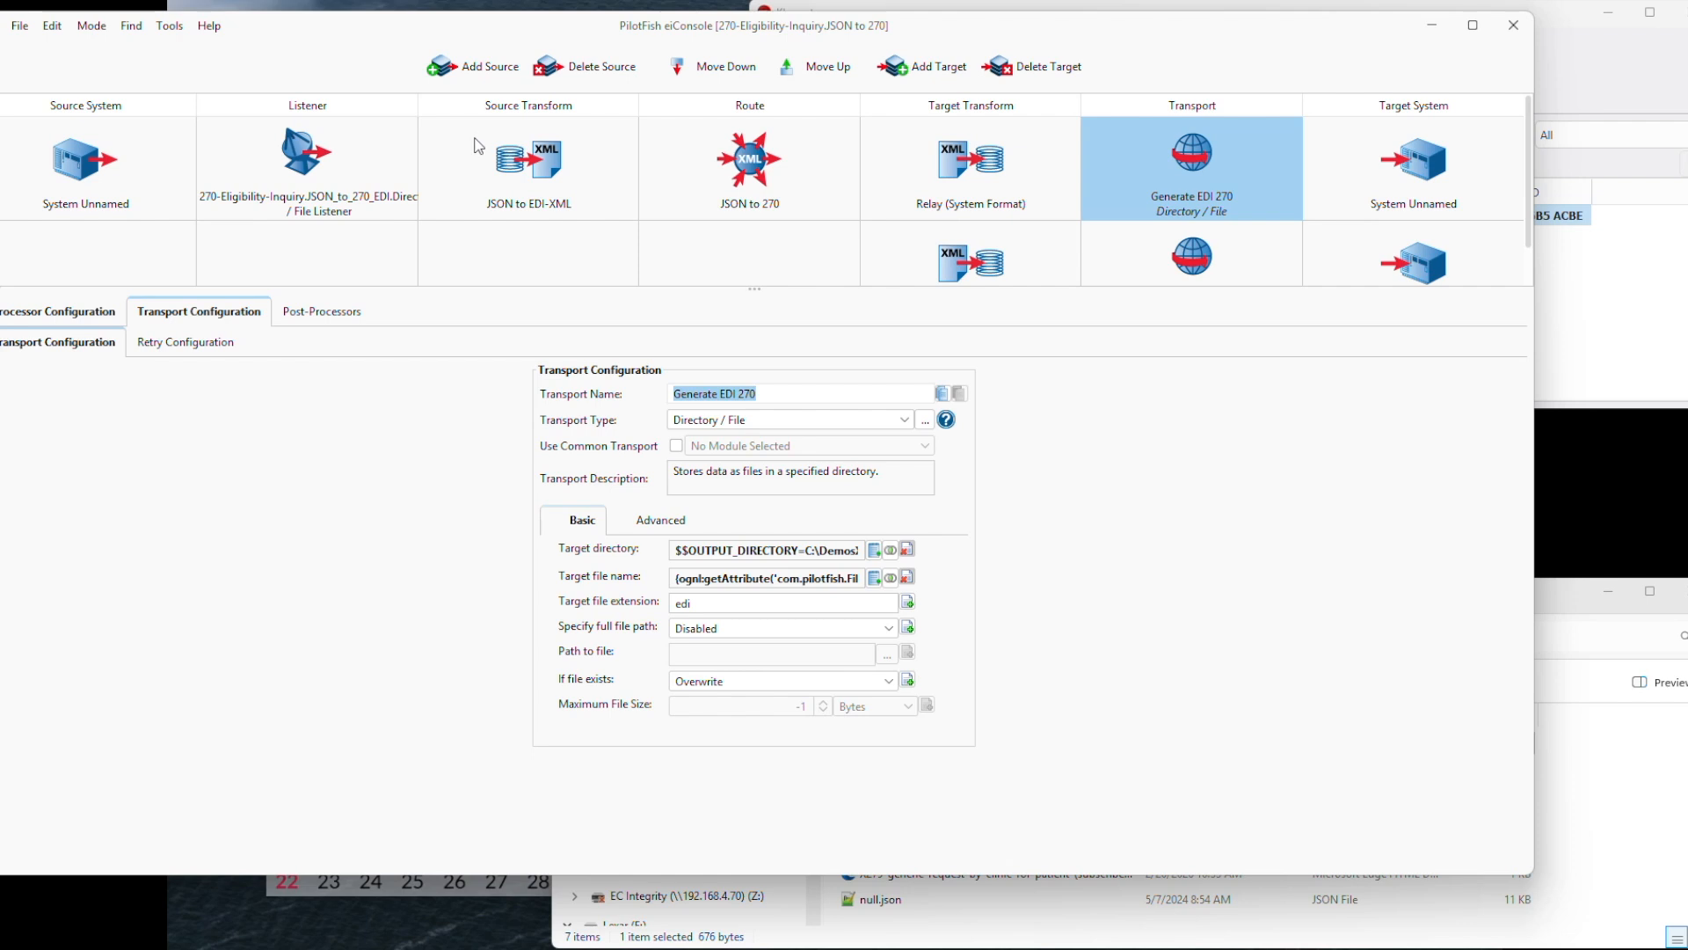
Step: Switch the route to testing mode, execute the test through all stages, and stop the waiting listener
{"action": "key", "text": "ctrl+t"}
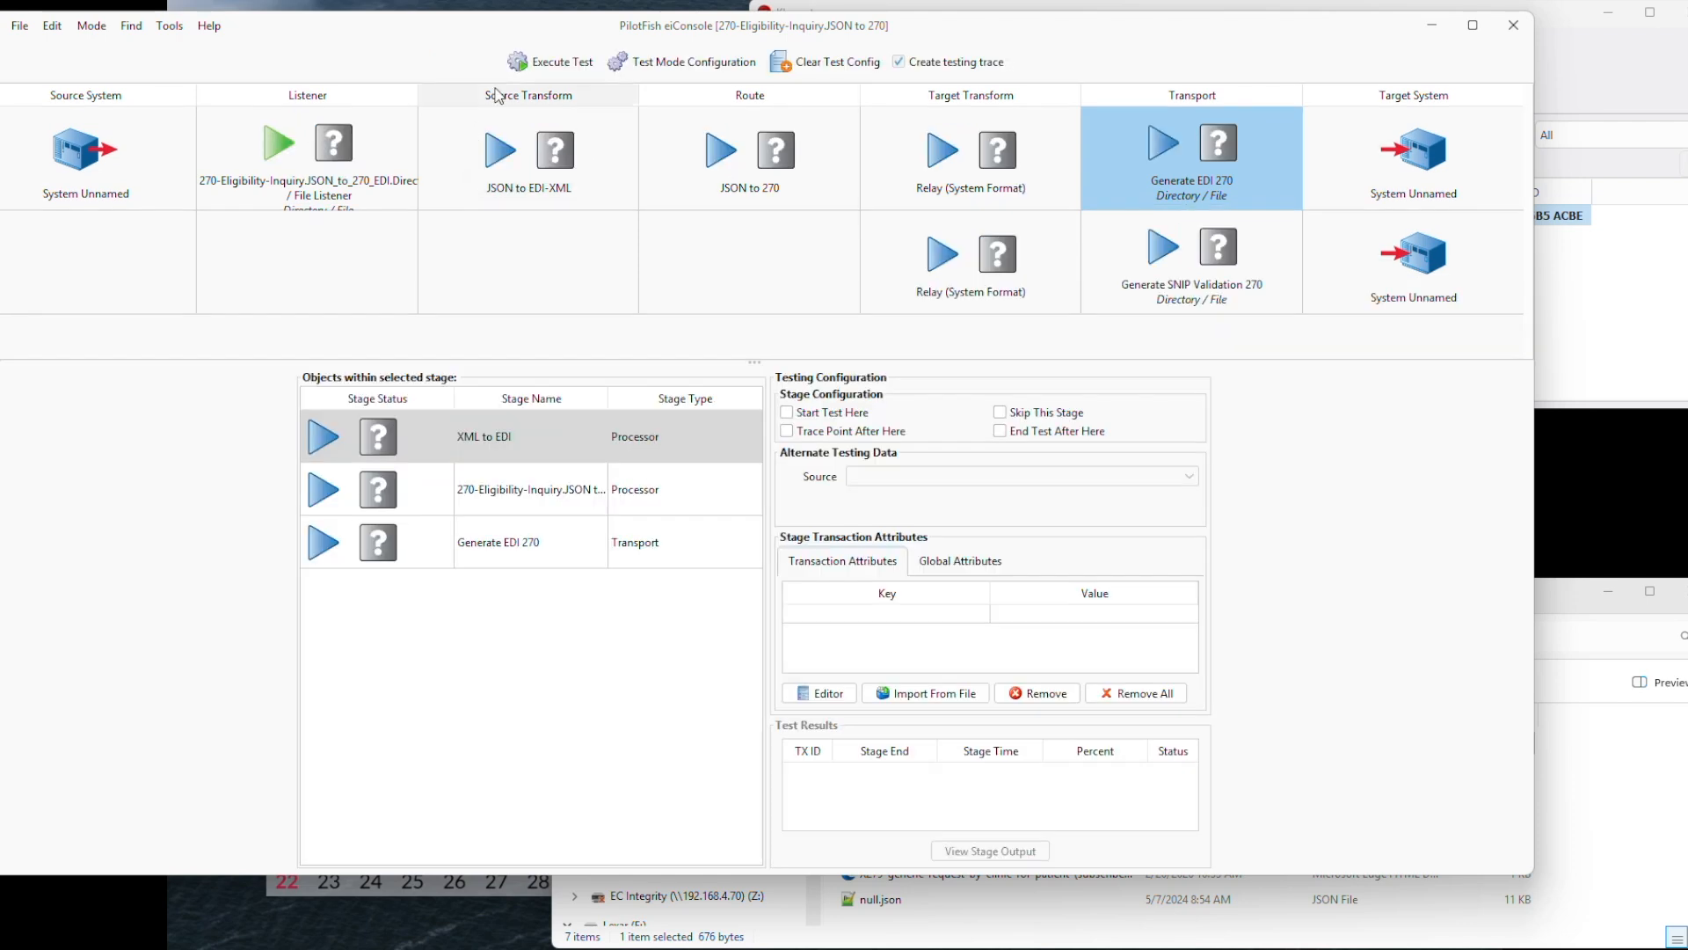
{"action": "left_click", "coordinate": [549, 63]}
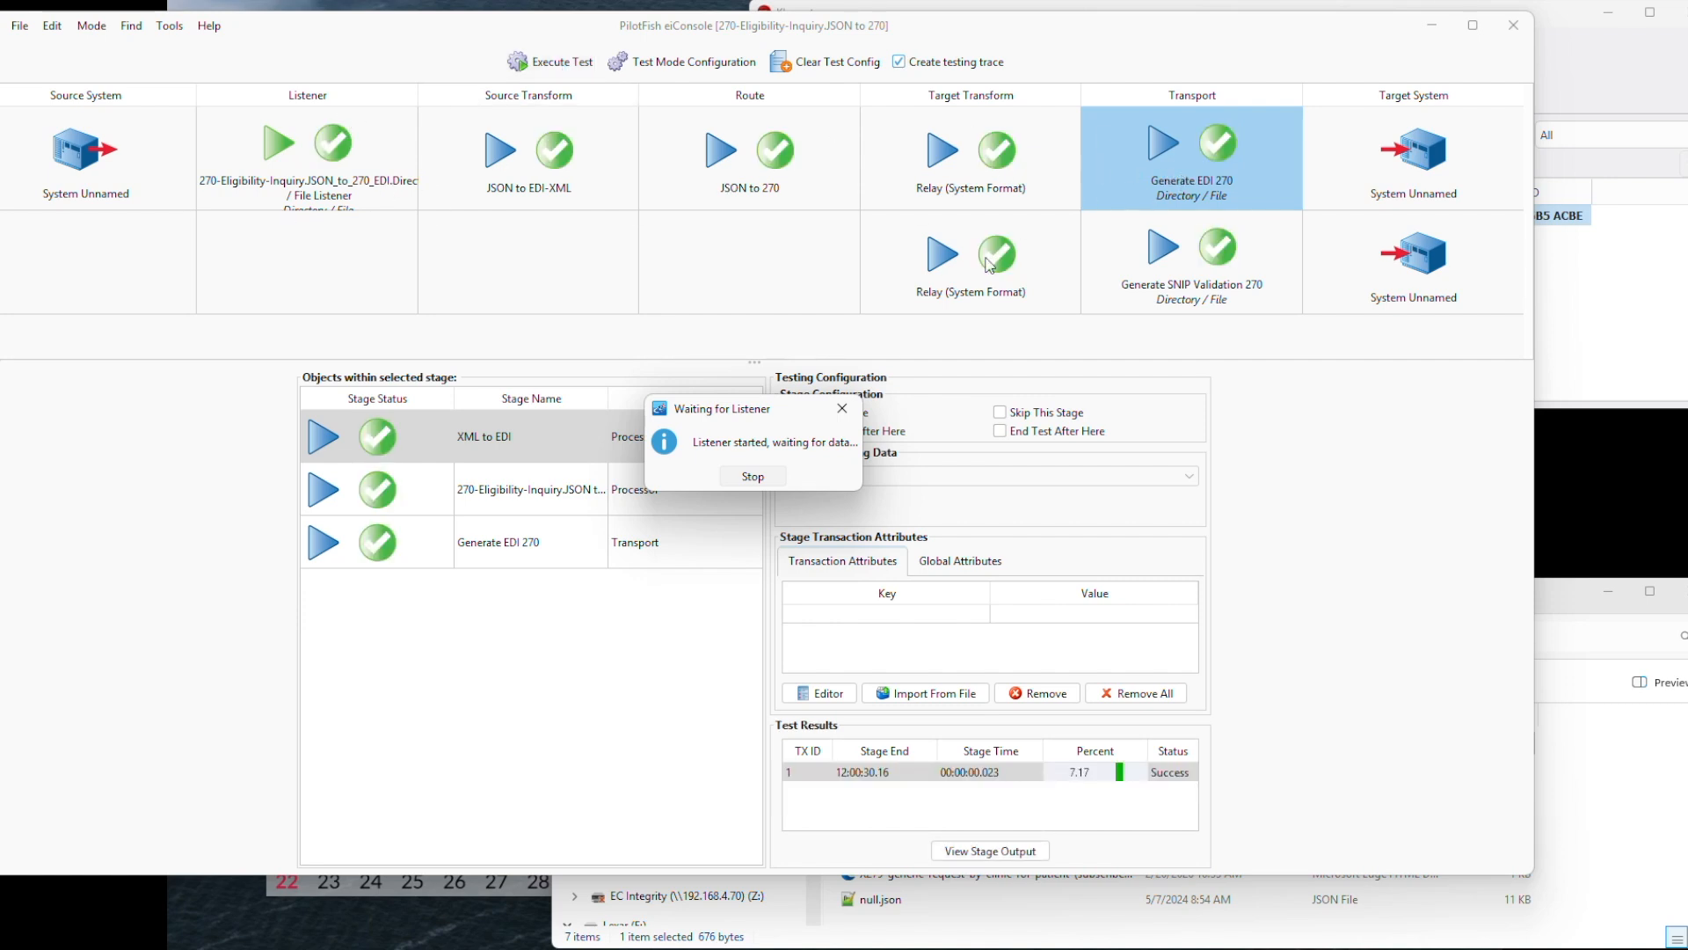
{"action": "left_click", "coordinate": [754, 476]}
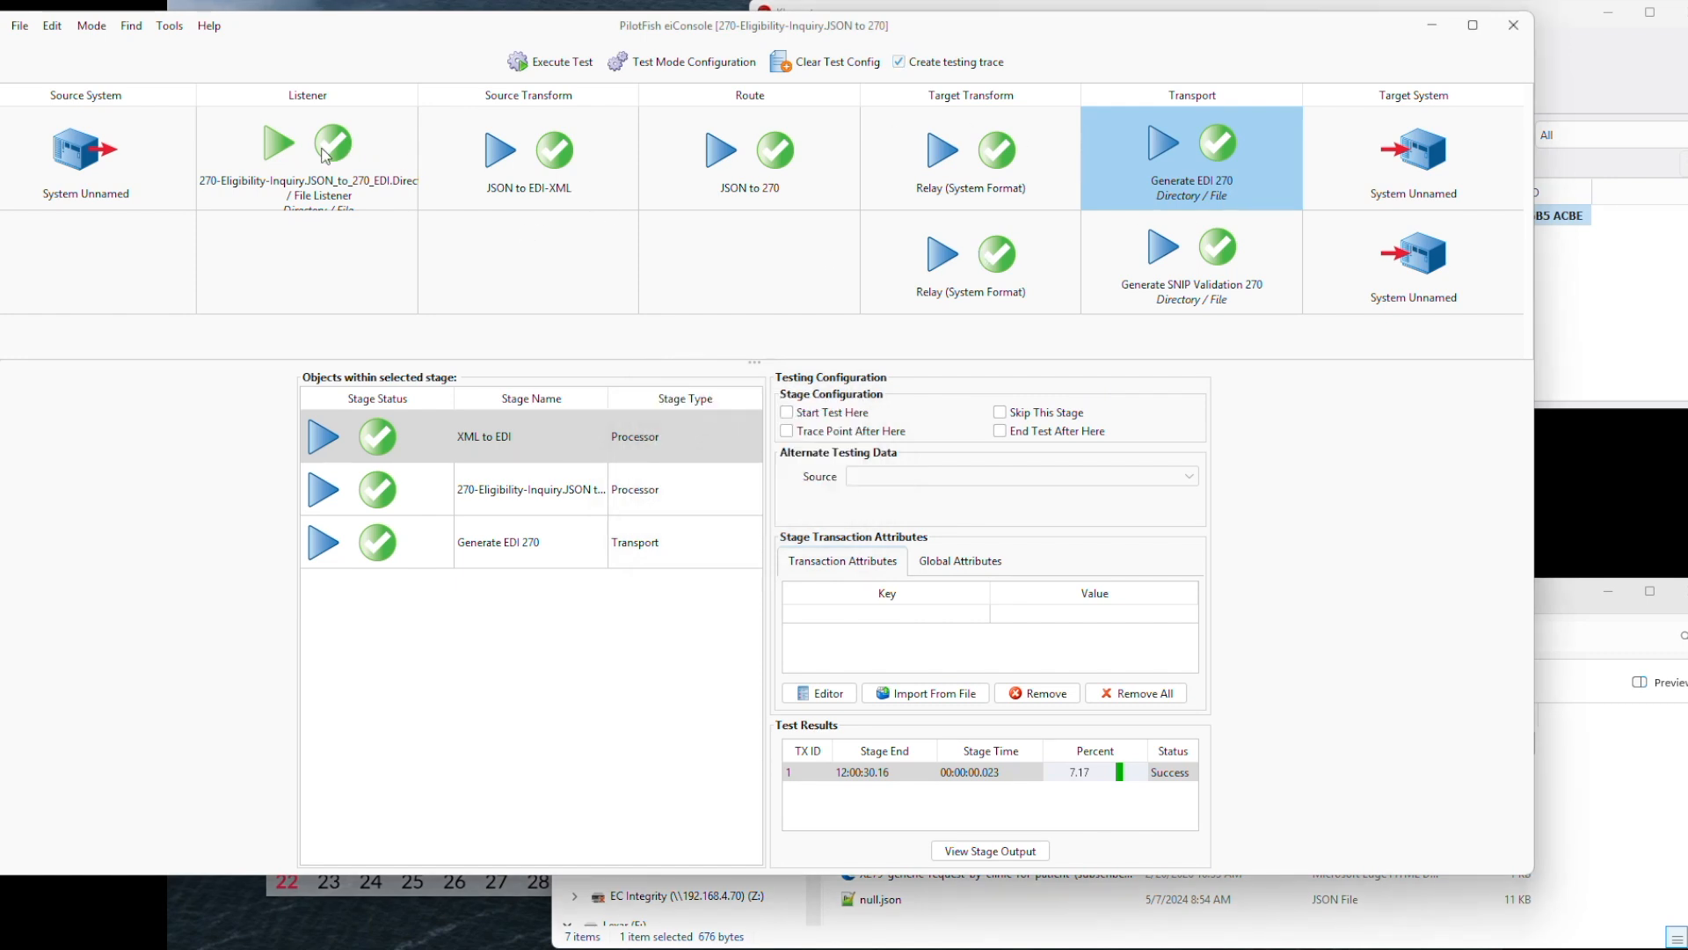
Step: View the JSON output of the listener stage and close the output viewer
{"action": "left_click", "coordinate": [394, 195]}
{"action": "double_click", "coordinate": [503, 444]}
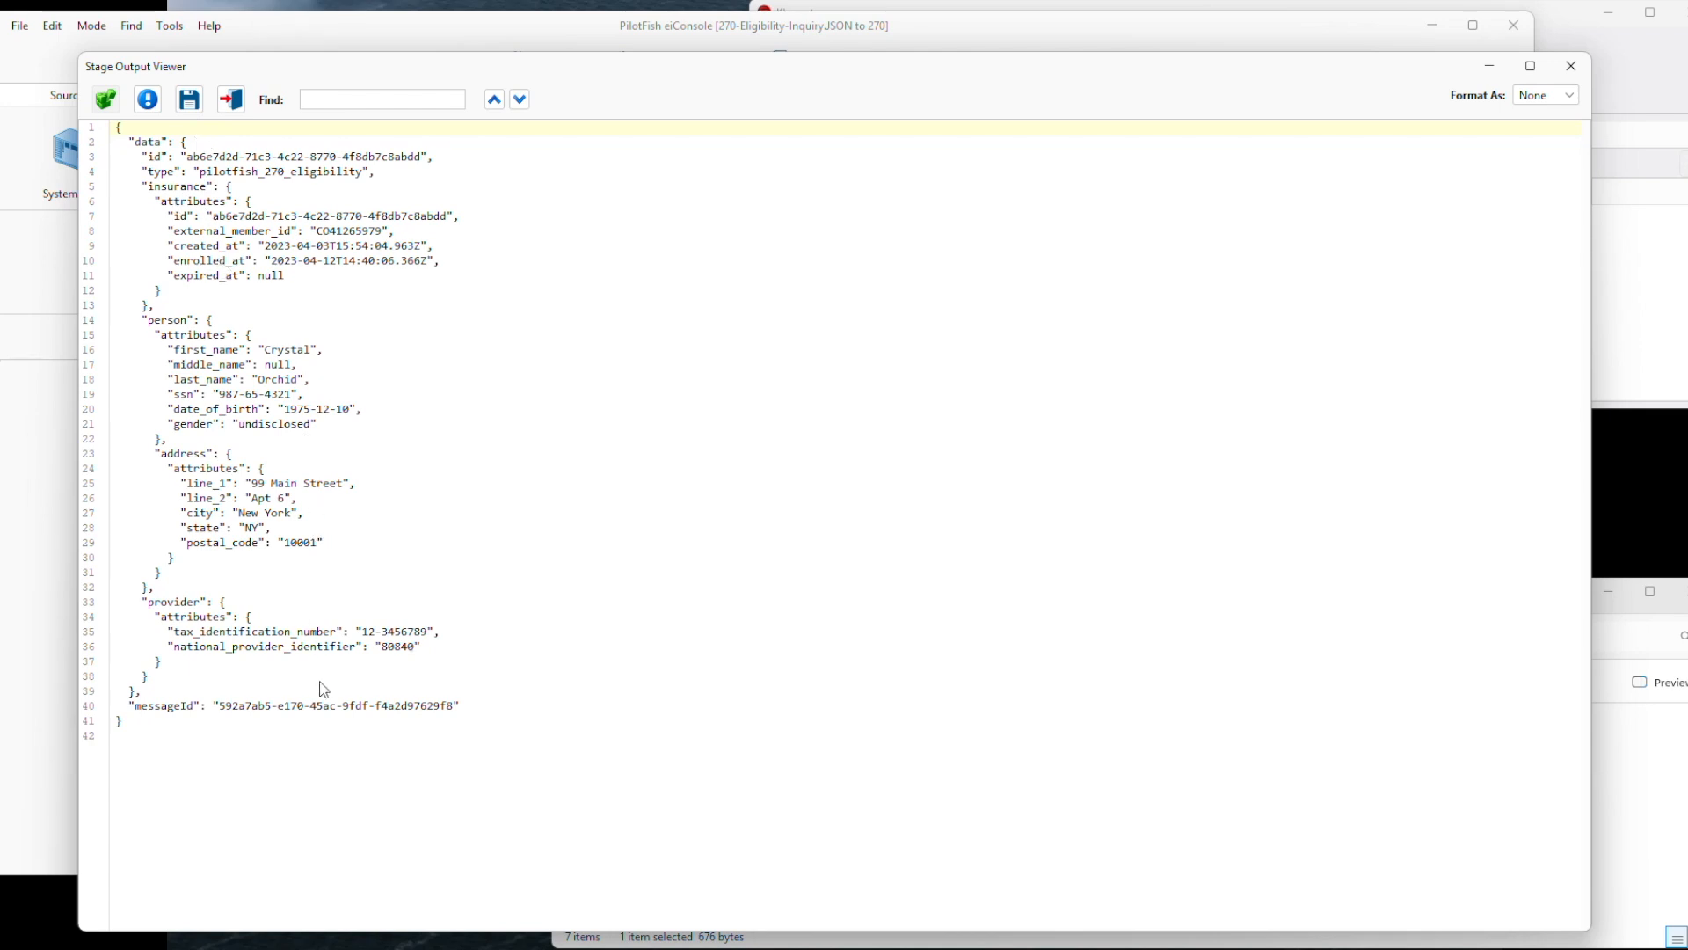
{"action": "left_click", "coordinate": [232, 99]}
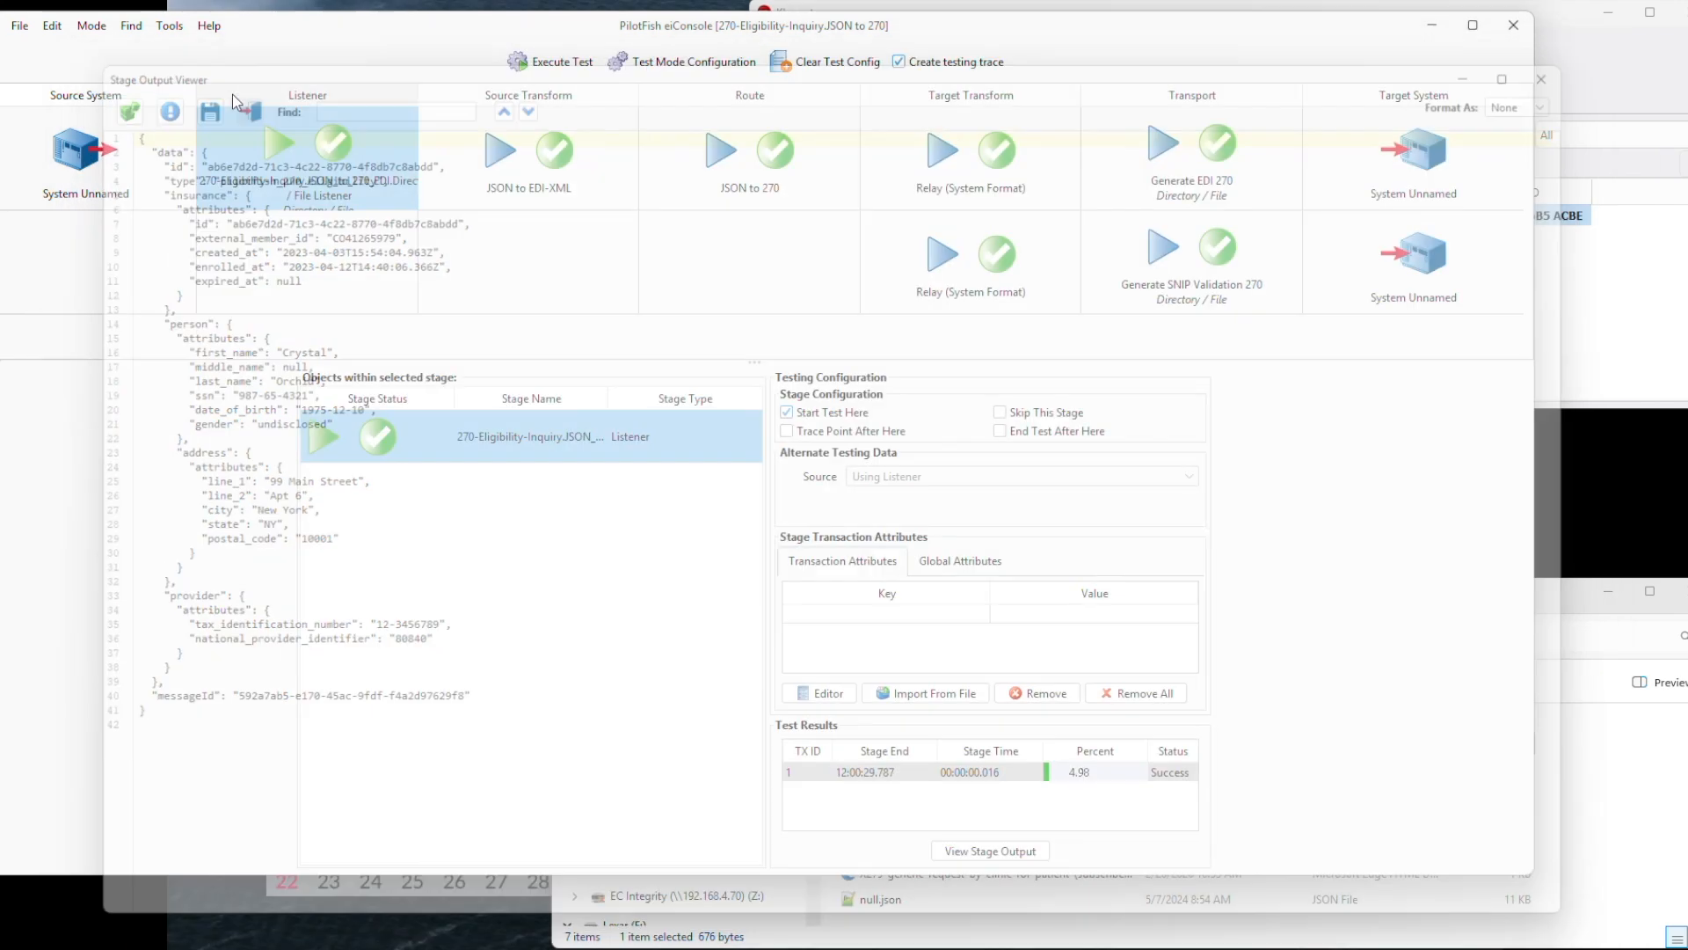
Step: Inspect the XML output of the XSLT-invoices_to_270.xslt stage in the source transform
{"action": "left_click", "coordinate": [569, 176]}
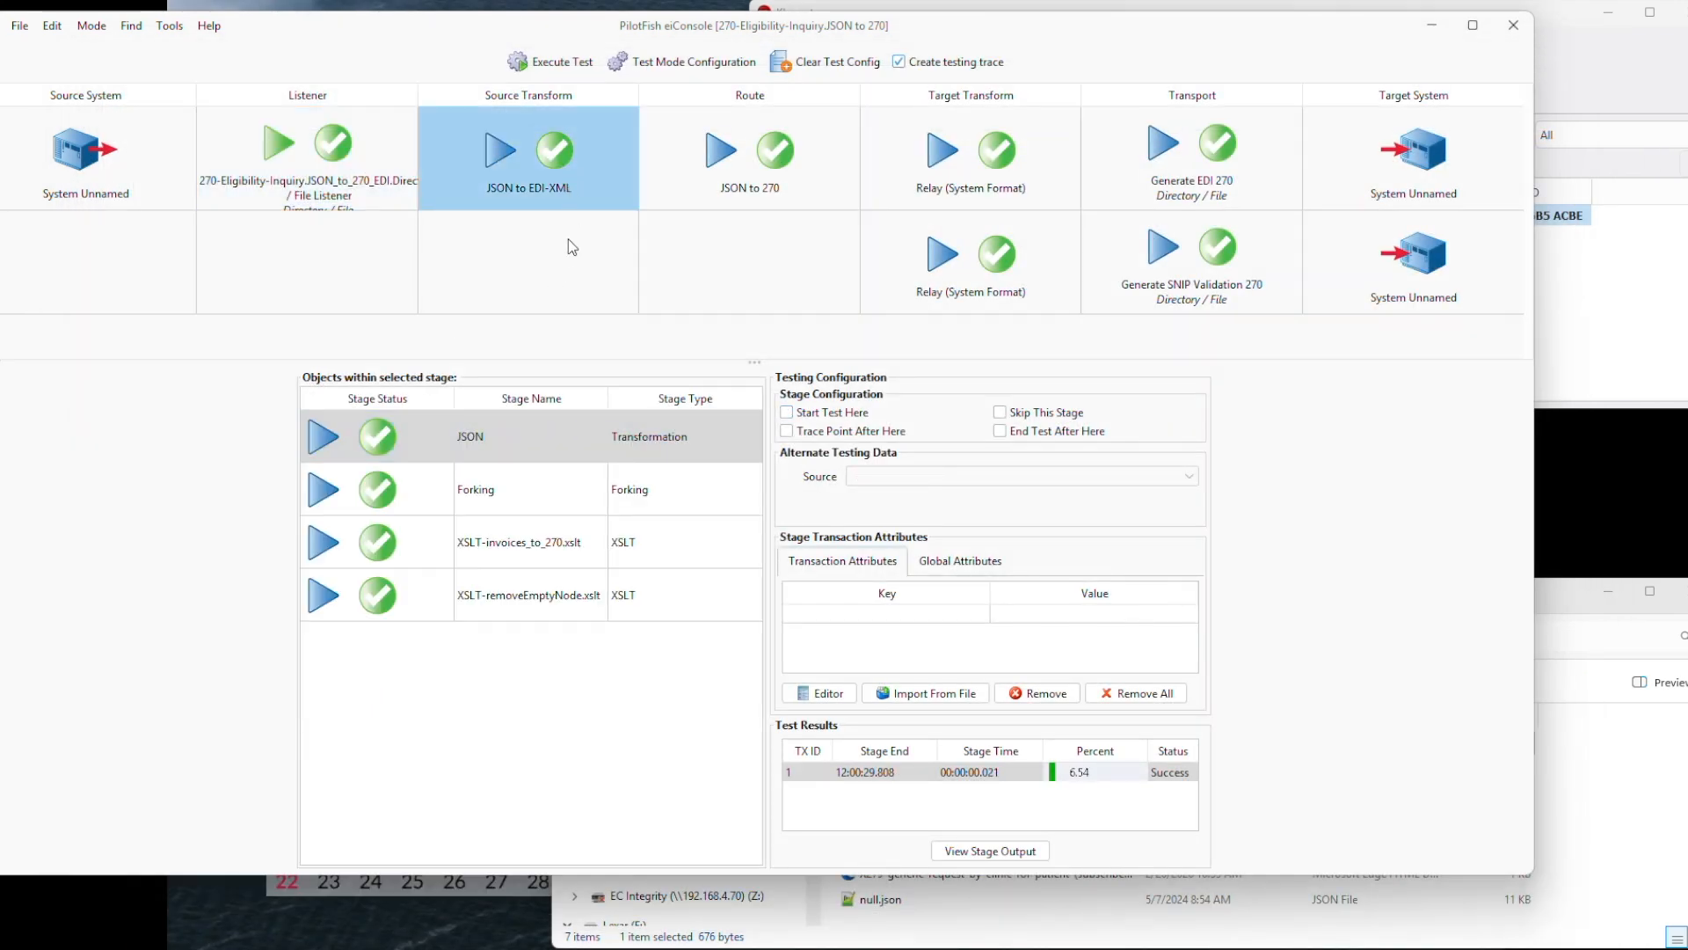
{"action": "double_click", "coordinate": [545, 542]}
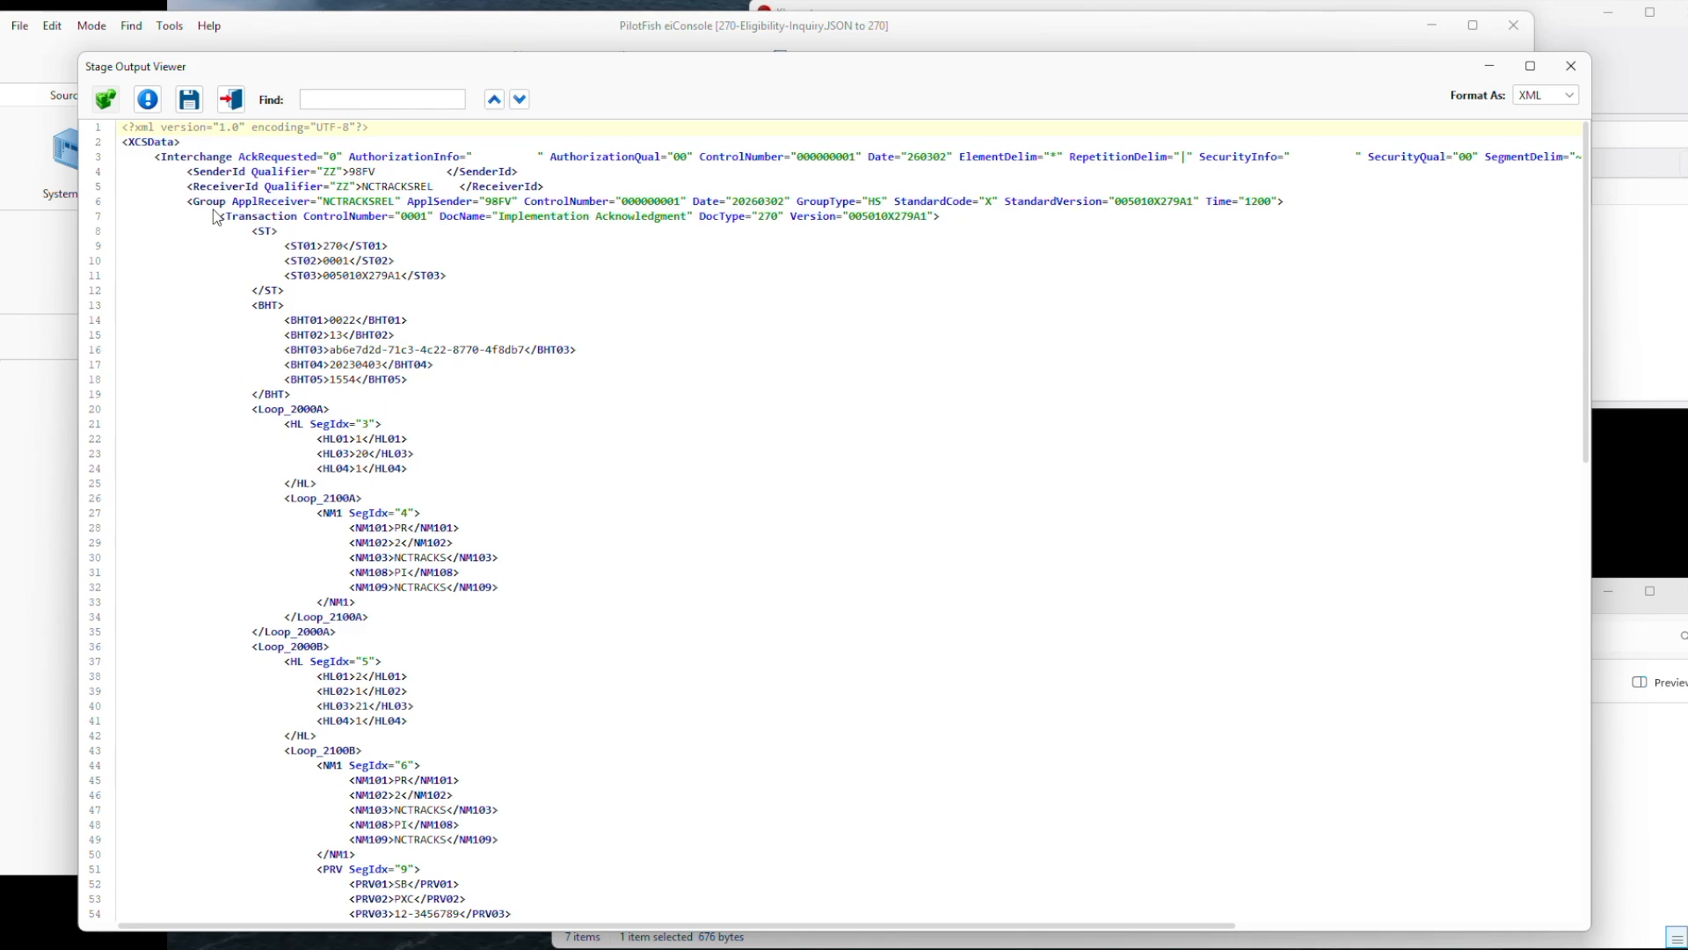
{"action": "scroll", "coordinate": [356, 709], "scroll_direction": "down", "scroll_amount": 4}
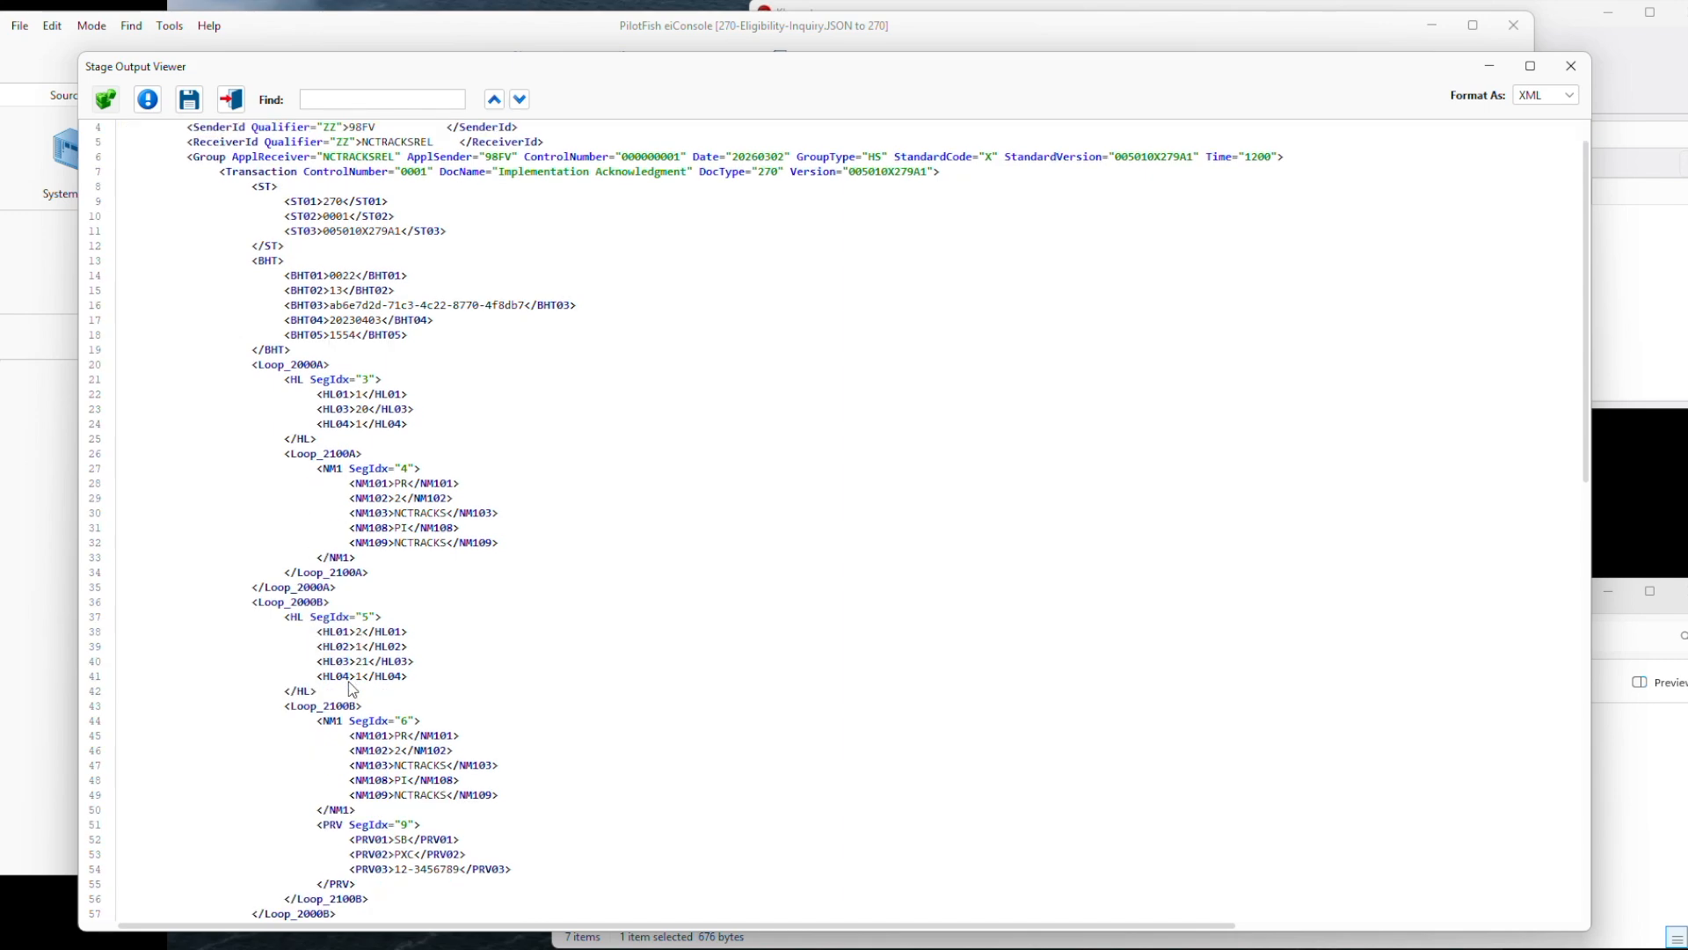
{"action": "scroll", "coordinate": [356, 709], "scroll_direction": "down", "scroll_amount": 1}
{"action": "scroll", "coordinate": [308, 490], "scroll_direction": "up", "scroll_amount": 4}
{"action": "left_click", "coordinate": [241, 102]}
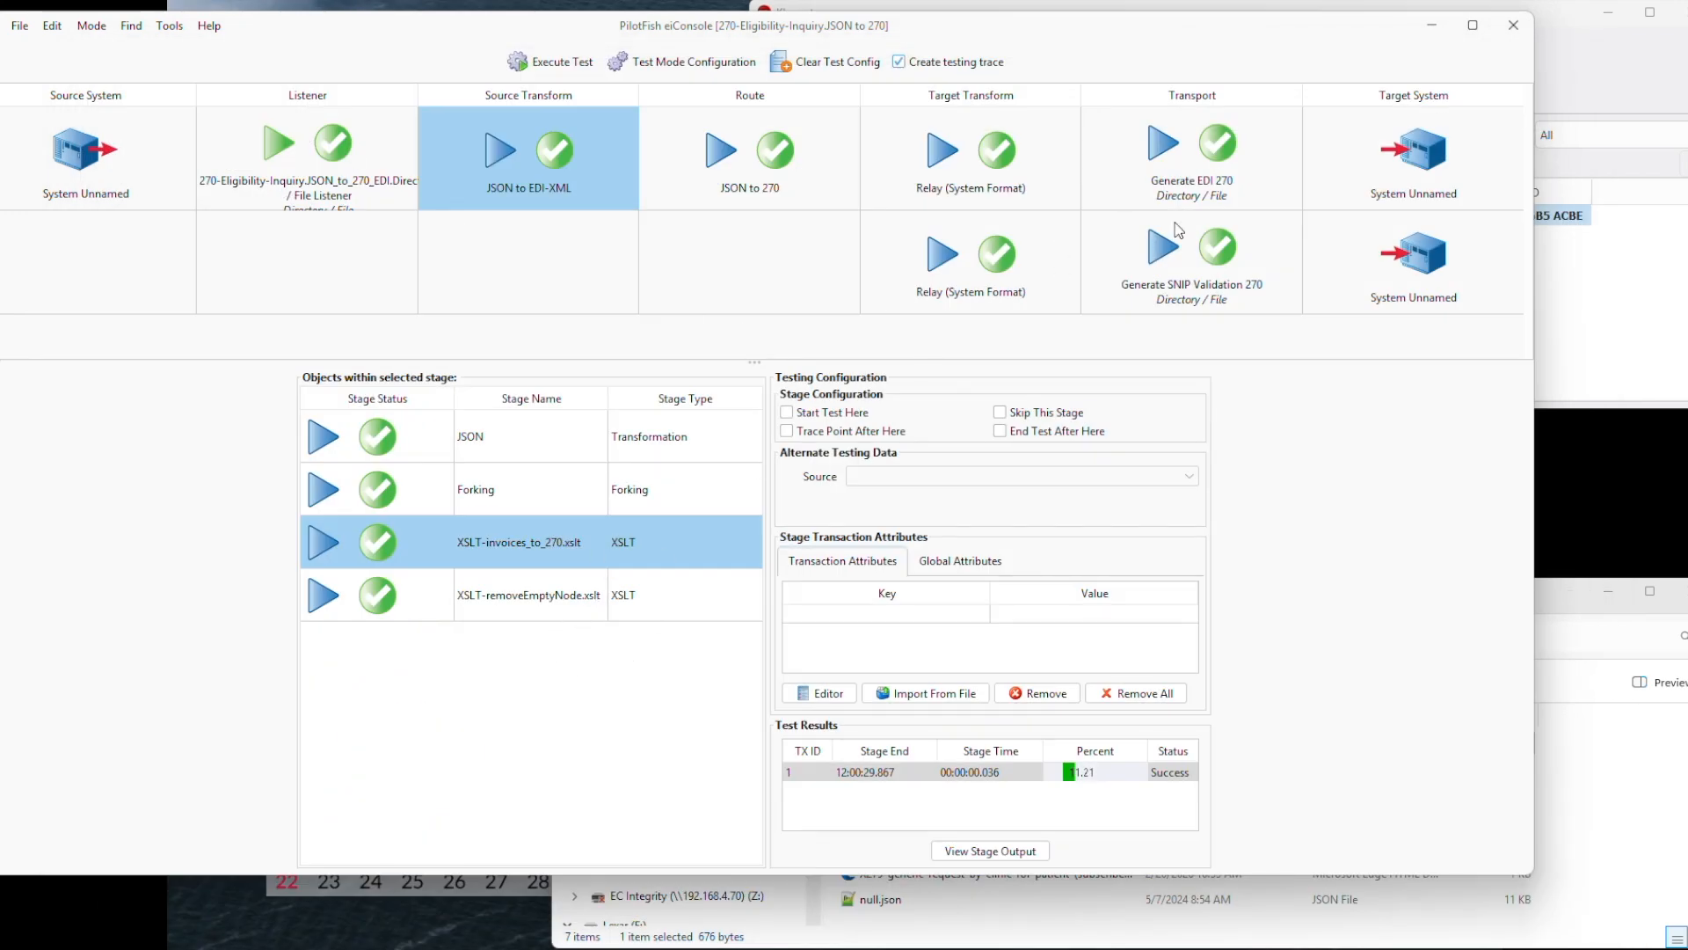
Step: Inspect the EDI output of the XML to EDI processor in the Generate EDI 270 transport
{"action": "left_click", "coordinate": [854, 165]}
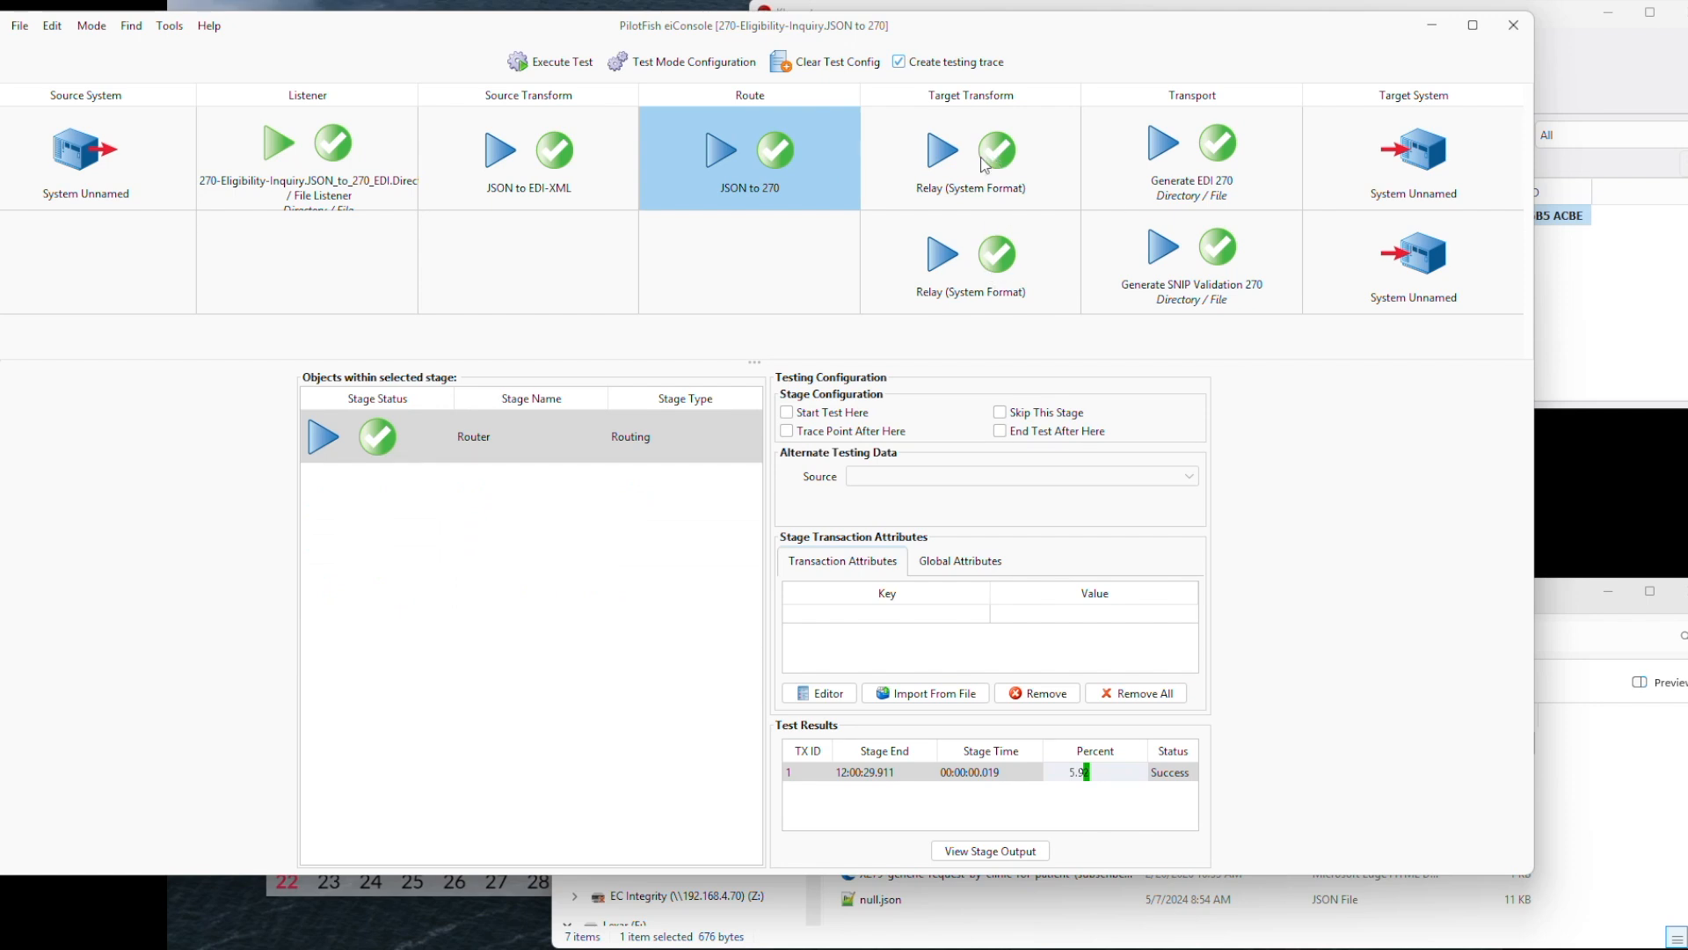
{"action": "left_click", "coordinate": [1208, 154]}
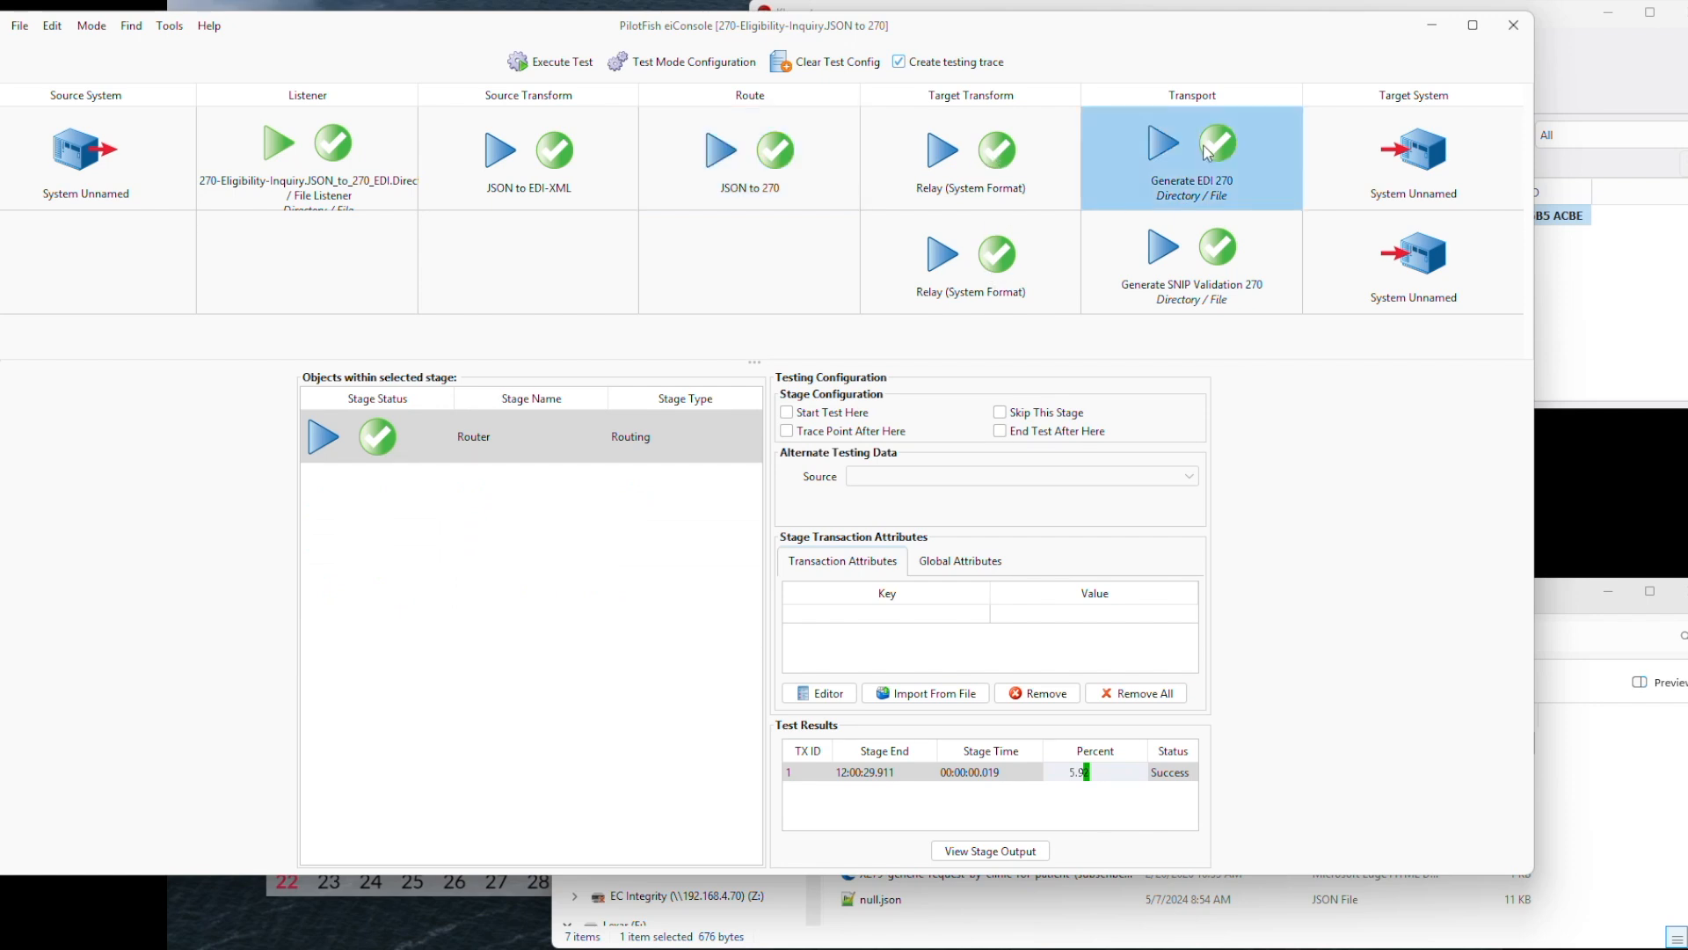
{"action": "left_click", "coordinate": [535, 454]}
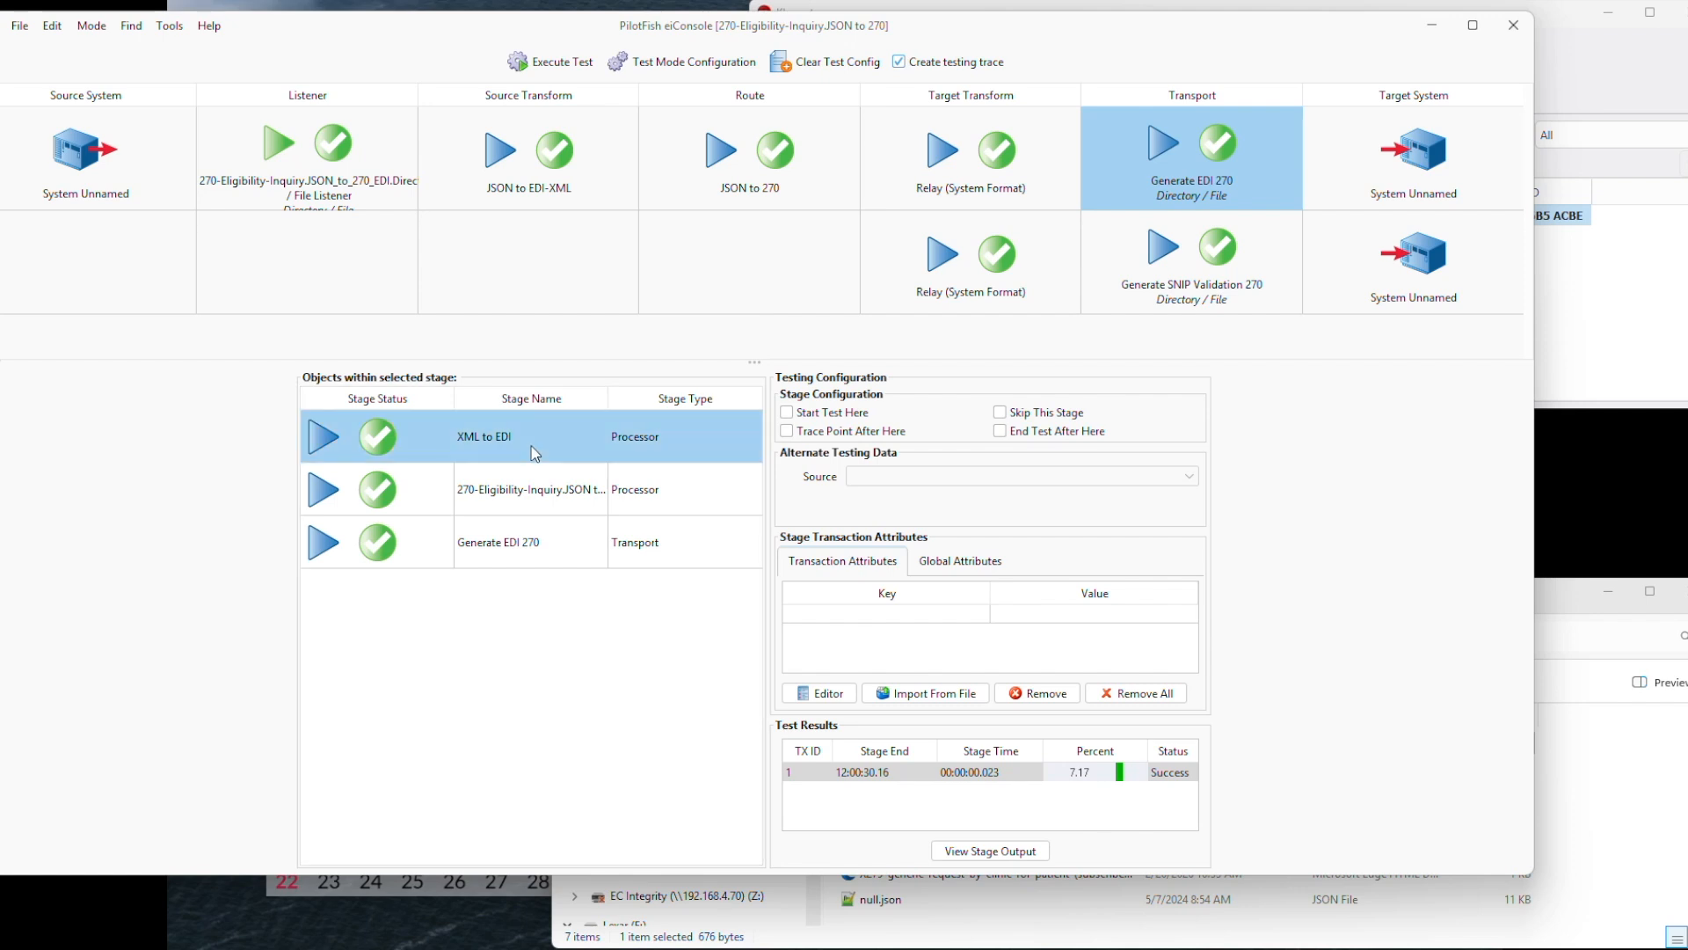
{"action": "double_click", "coordinate": [536, 454]}
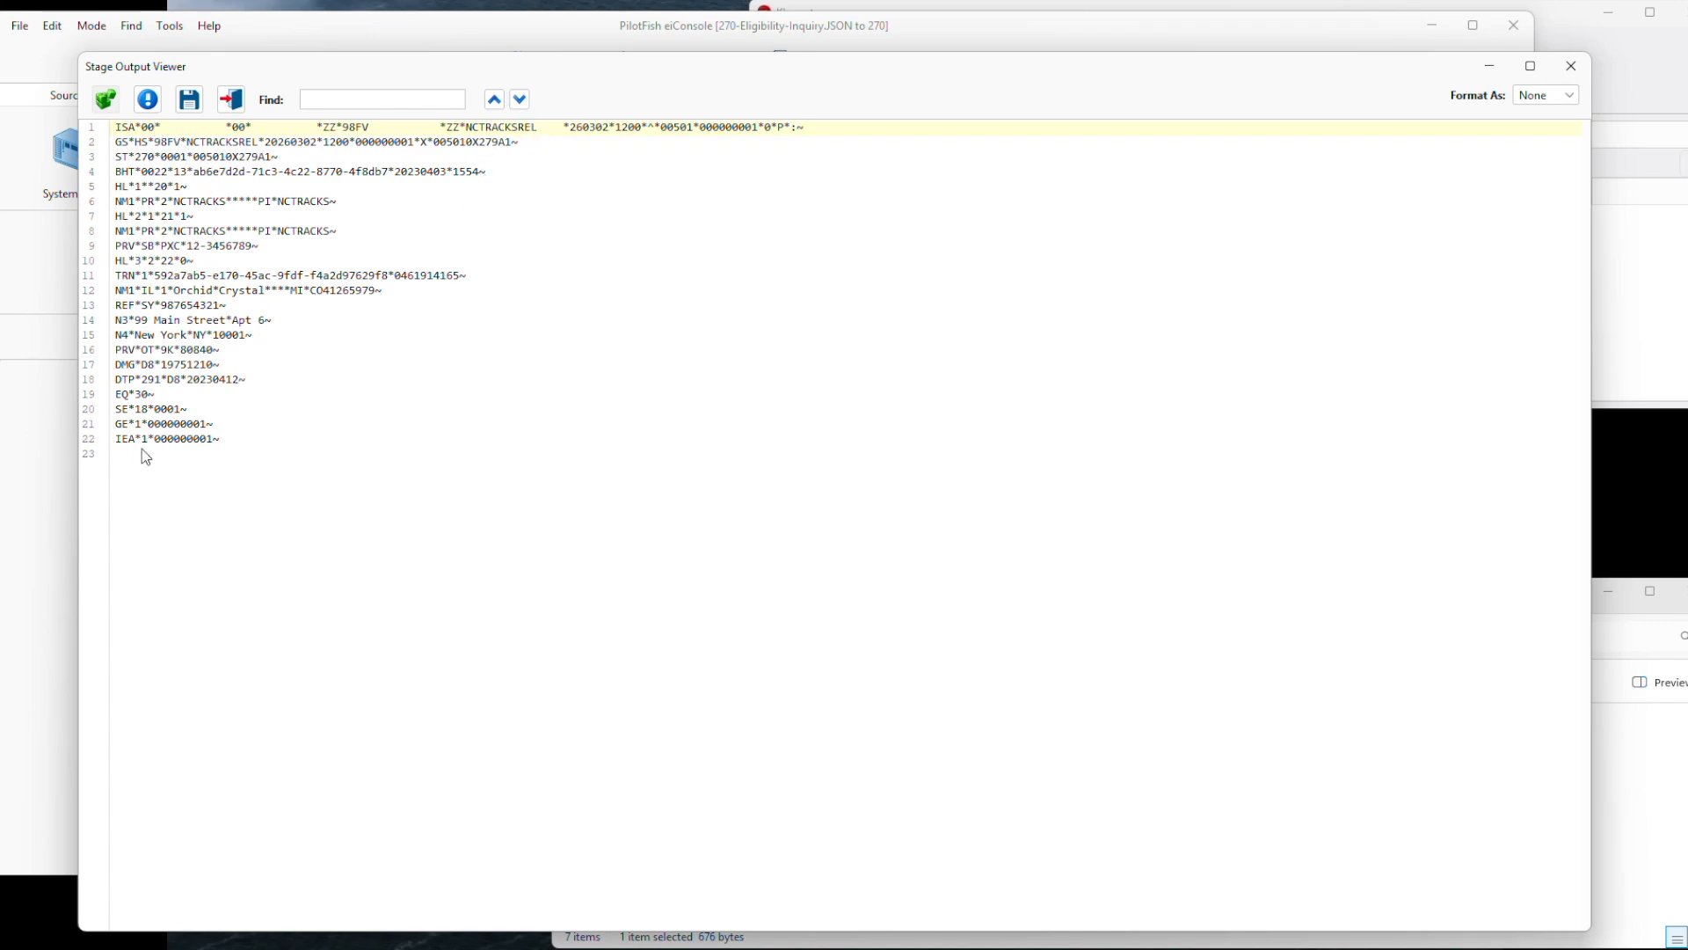
{"action": "left_click", "coordinate": [231, 99]}
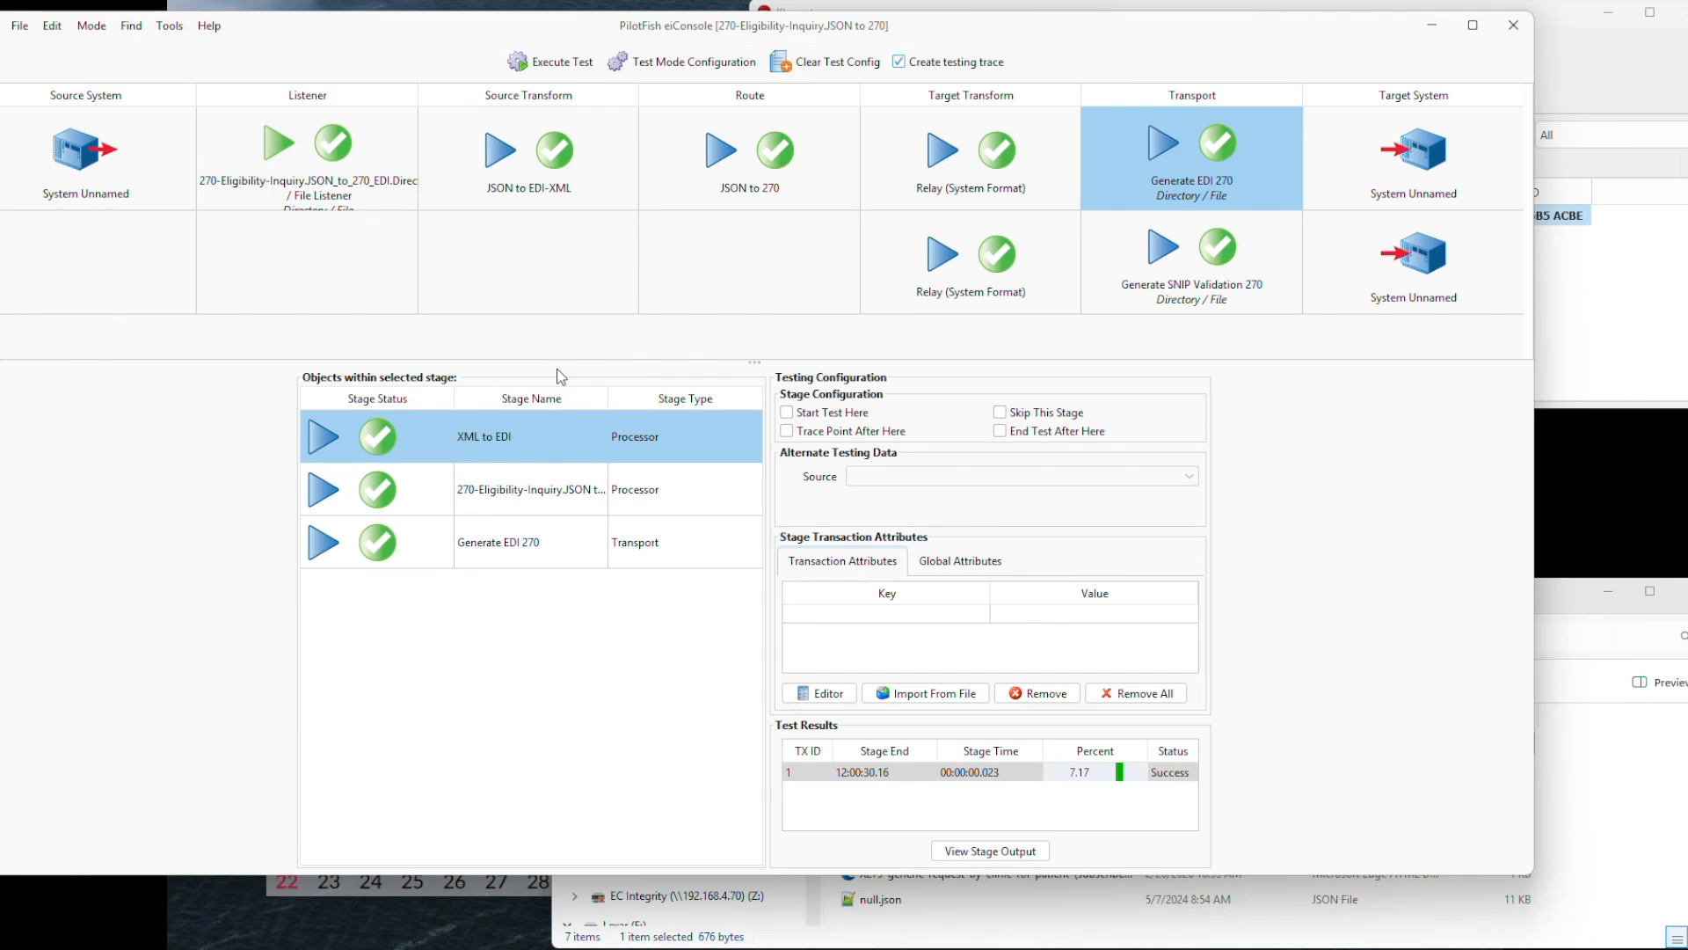
Step: View the encrypted output of the 270-Eligibility-Inquiry processor, then close the viewer
{"action": "left_click", "coordinate": [512, 503]}
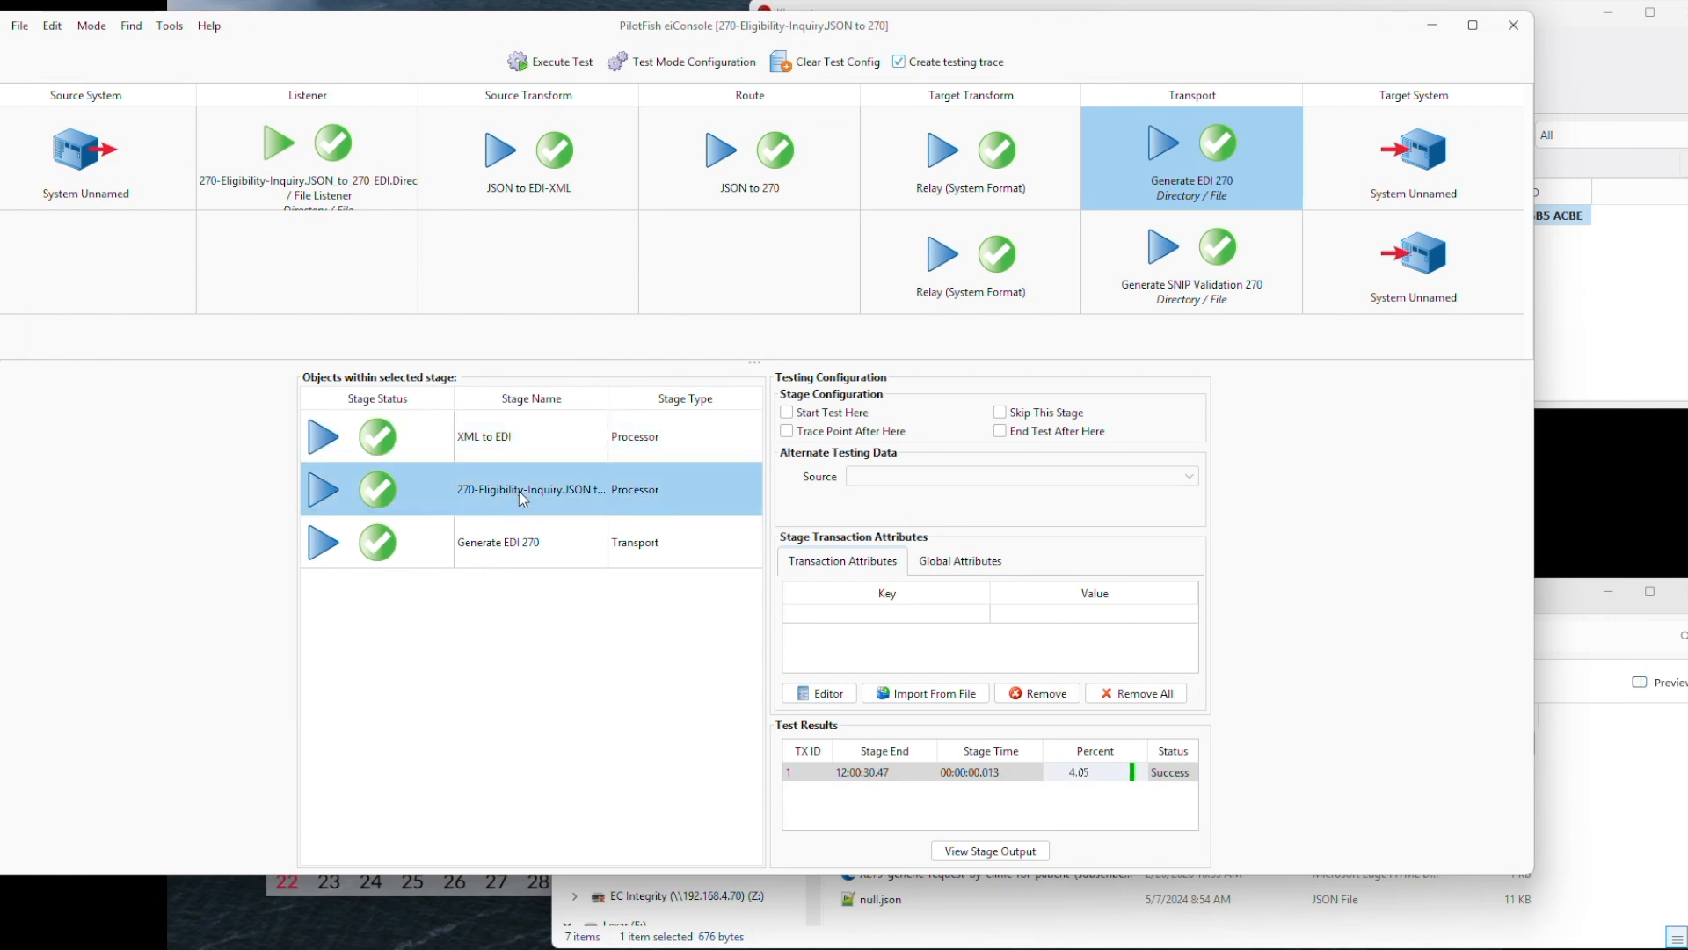
{"action": "double_click", "coordinate": [516, 498]}
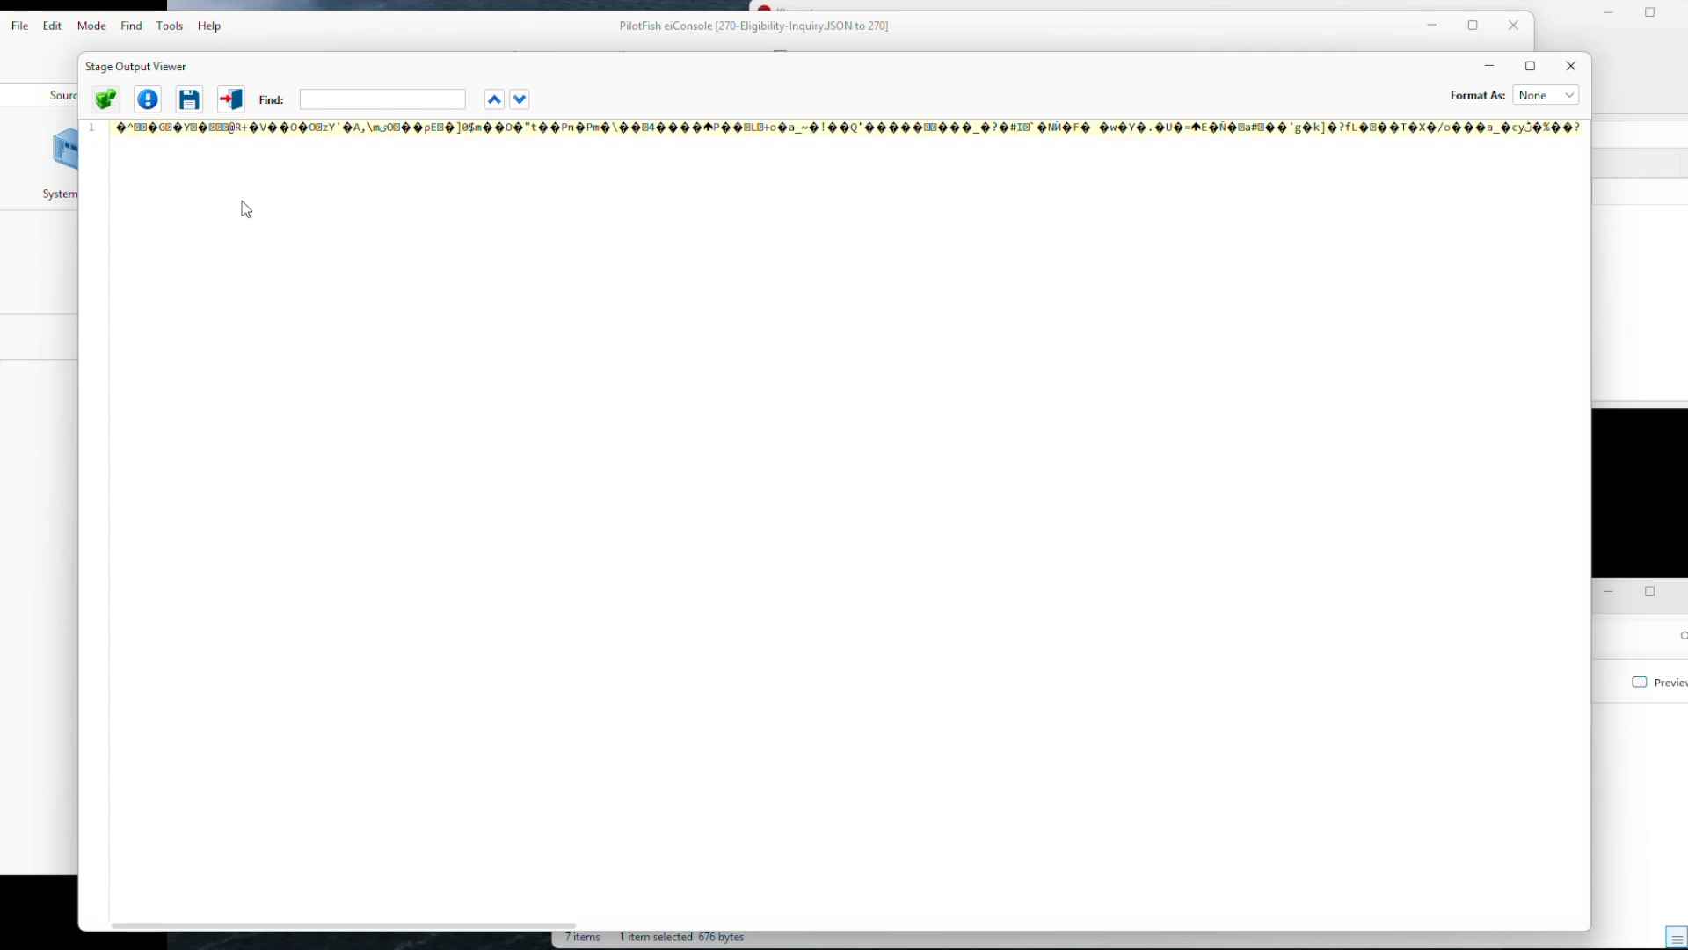
{"action": "left_click", "coordinate": [231, 99]}
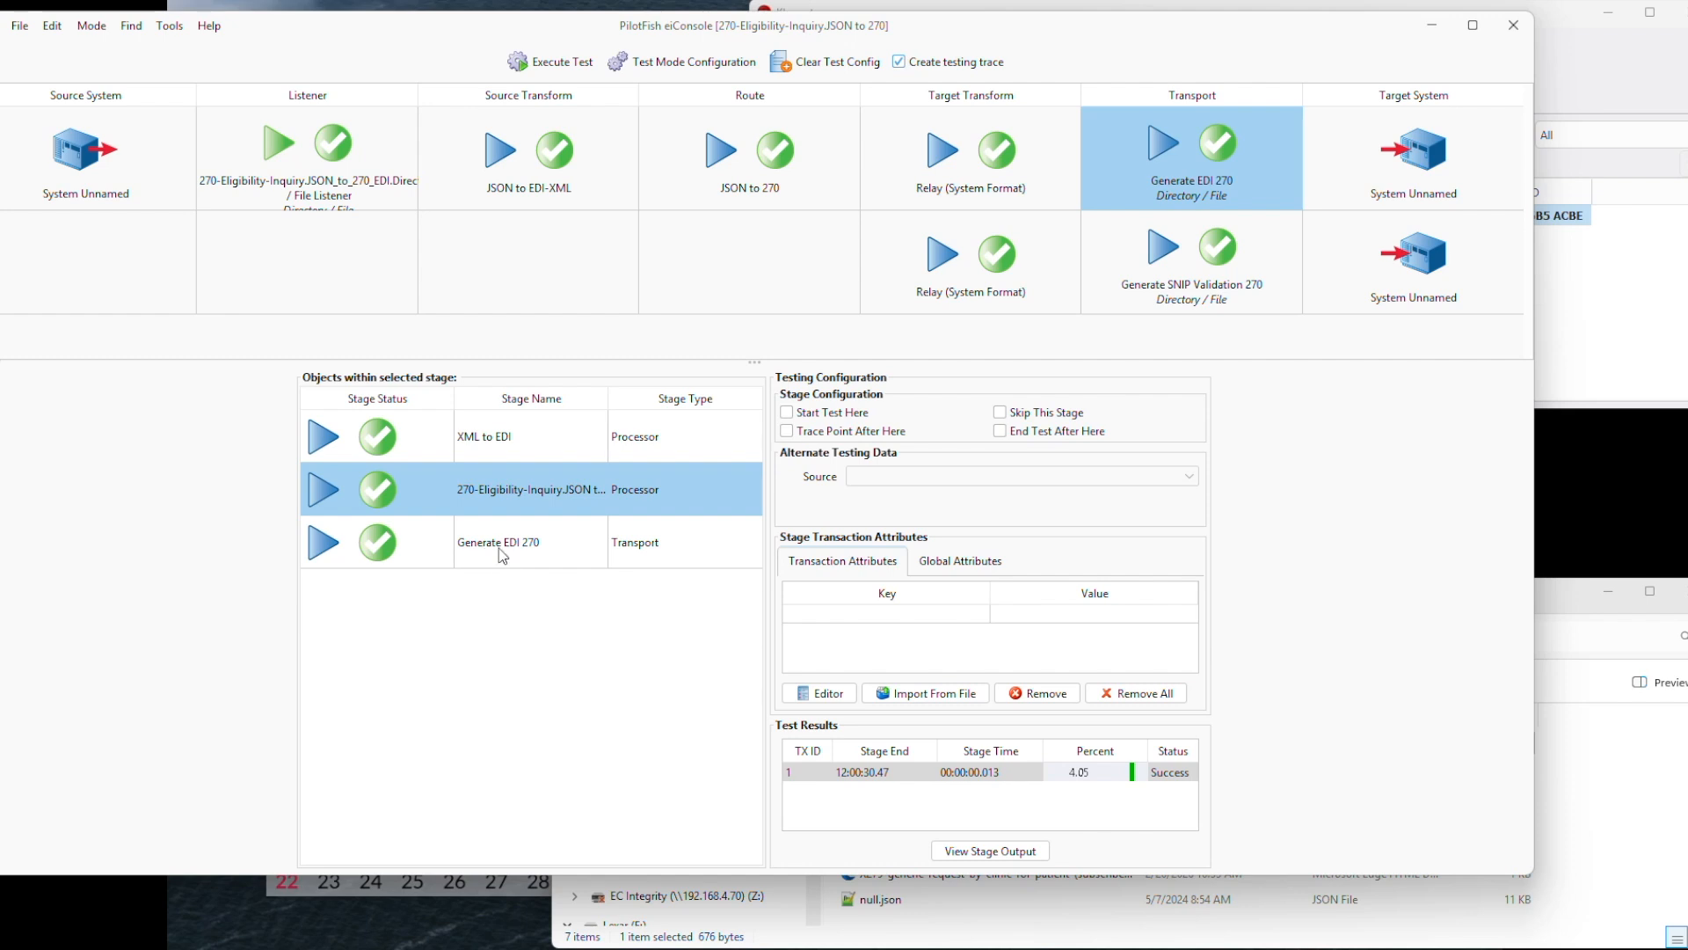
Step: Switch to Kleopatra and decrypt pilotfish_270_eligibility.edi from the output\270 folder
{"action": "left_click", "coordinate": [1601, 363]}
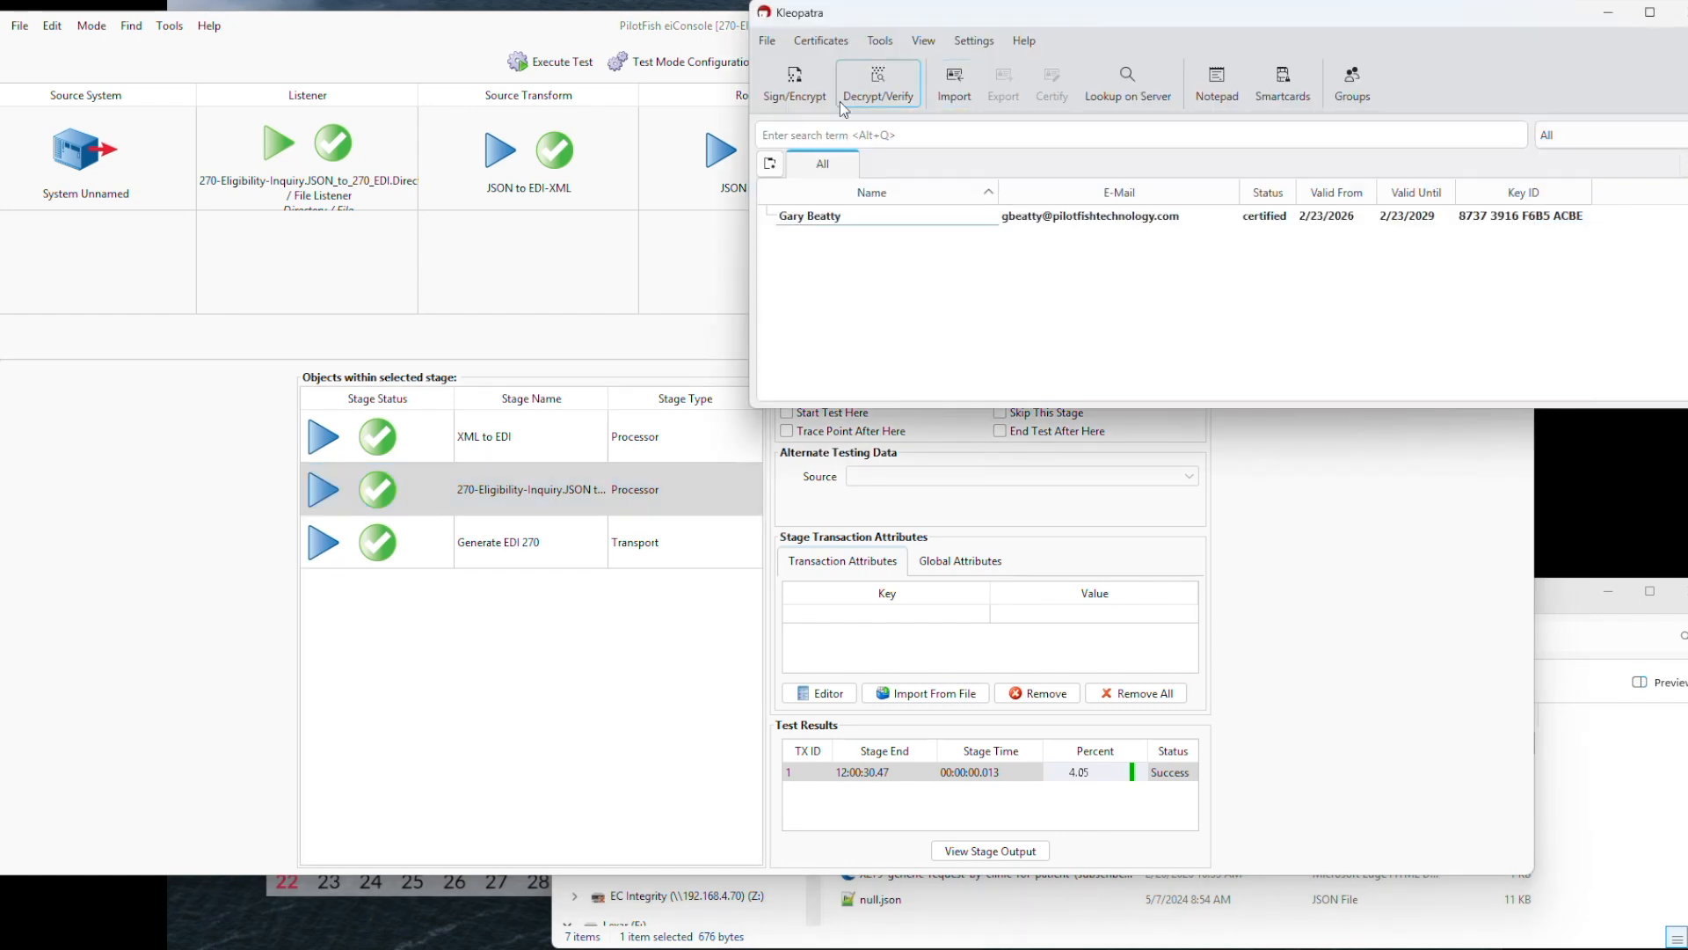
{"action": "left_click", "coordinate": [885, 86]}
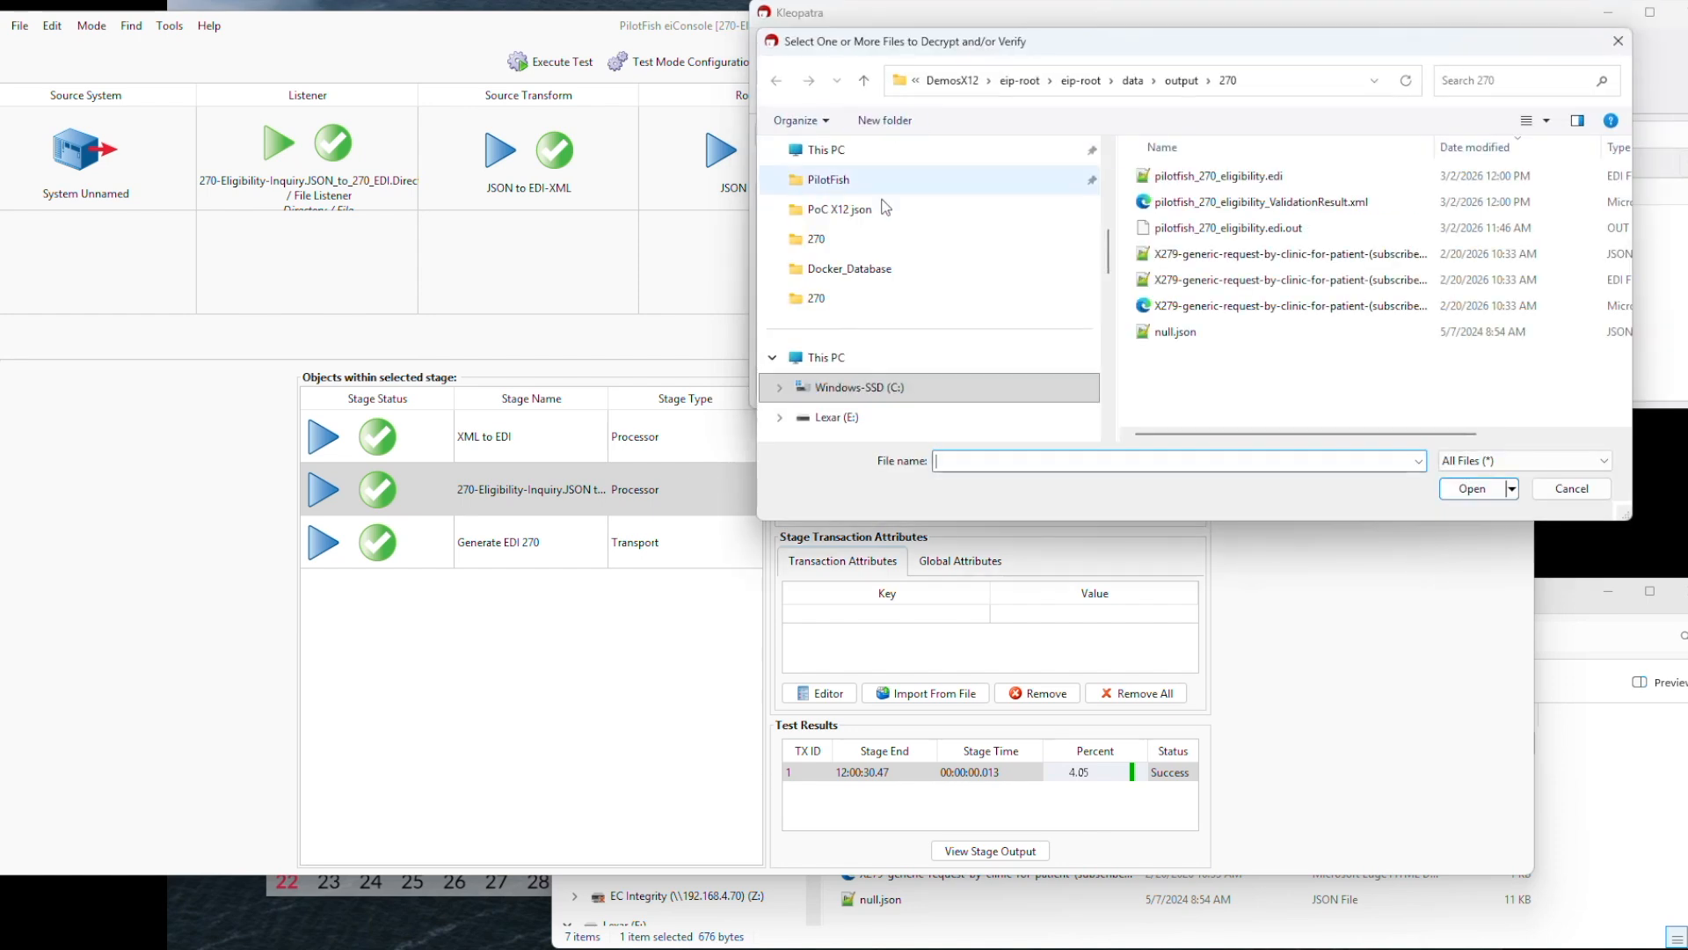
{"action": "left_click", "coordinate": [1235, 185]}
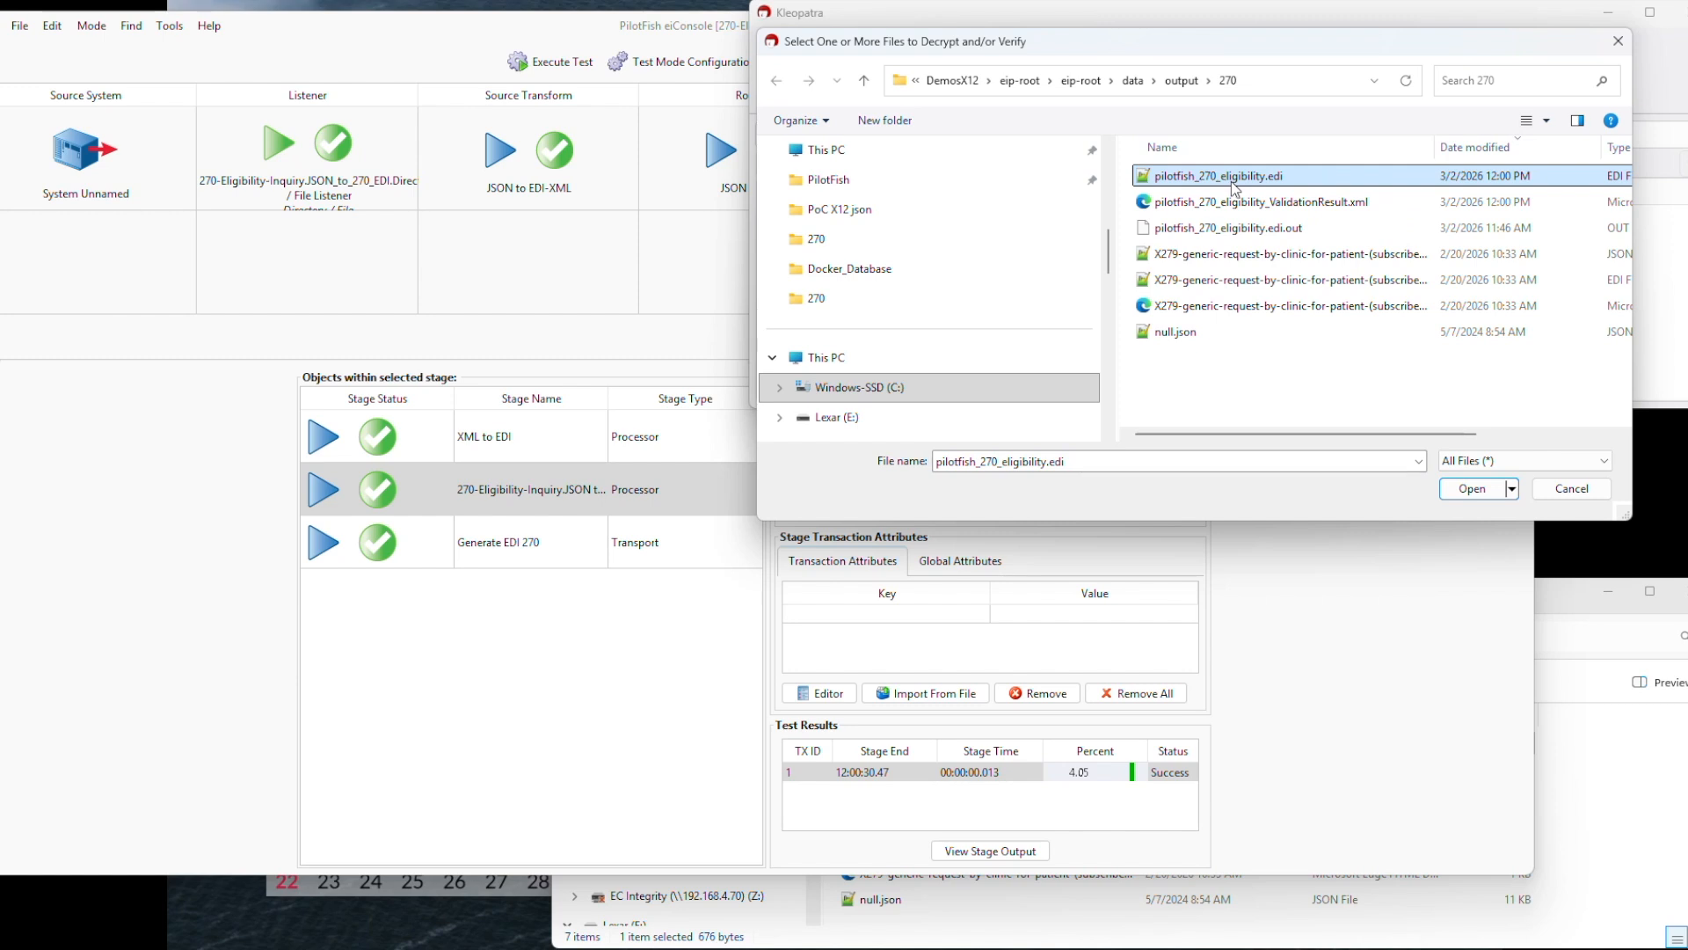
{"action": "double_click", "coordinate": [1234, 187]}
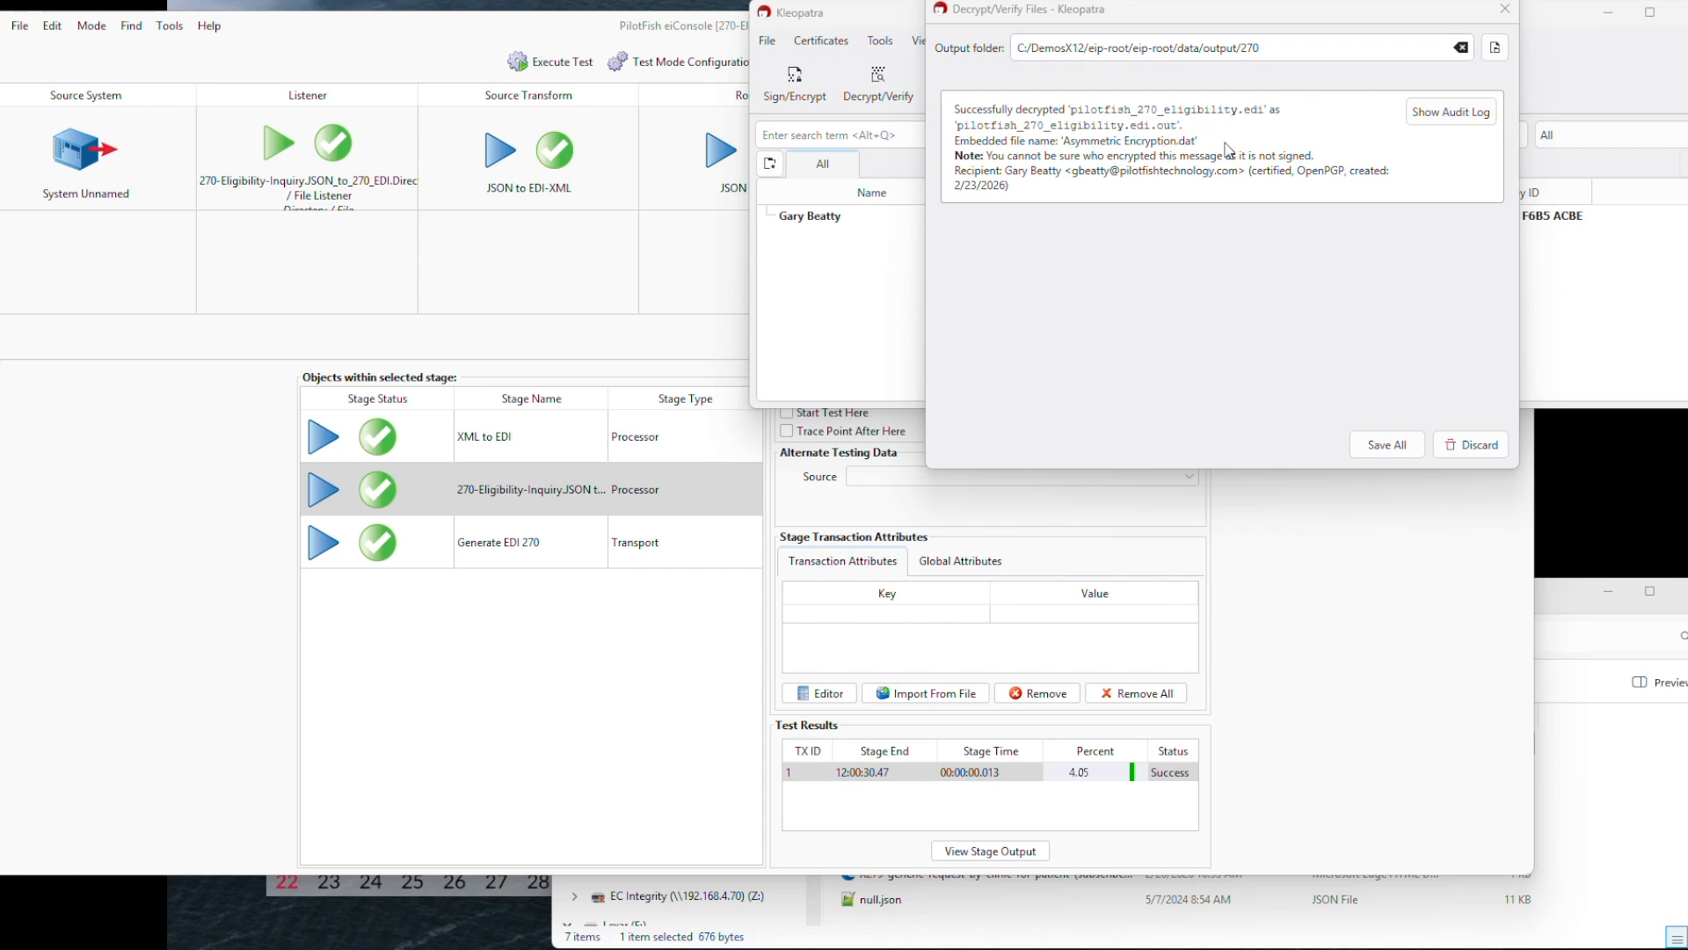
Step: Save the decrypted data as pilotfish_270_eligibility.edi.out, overwriting the existing file
{"action": "left_click", "coordinate": [1386, 446]}
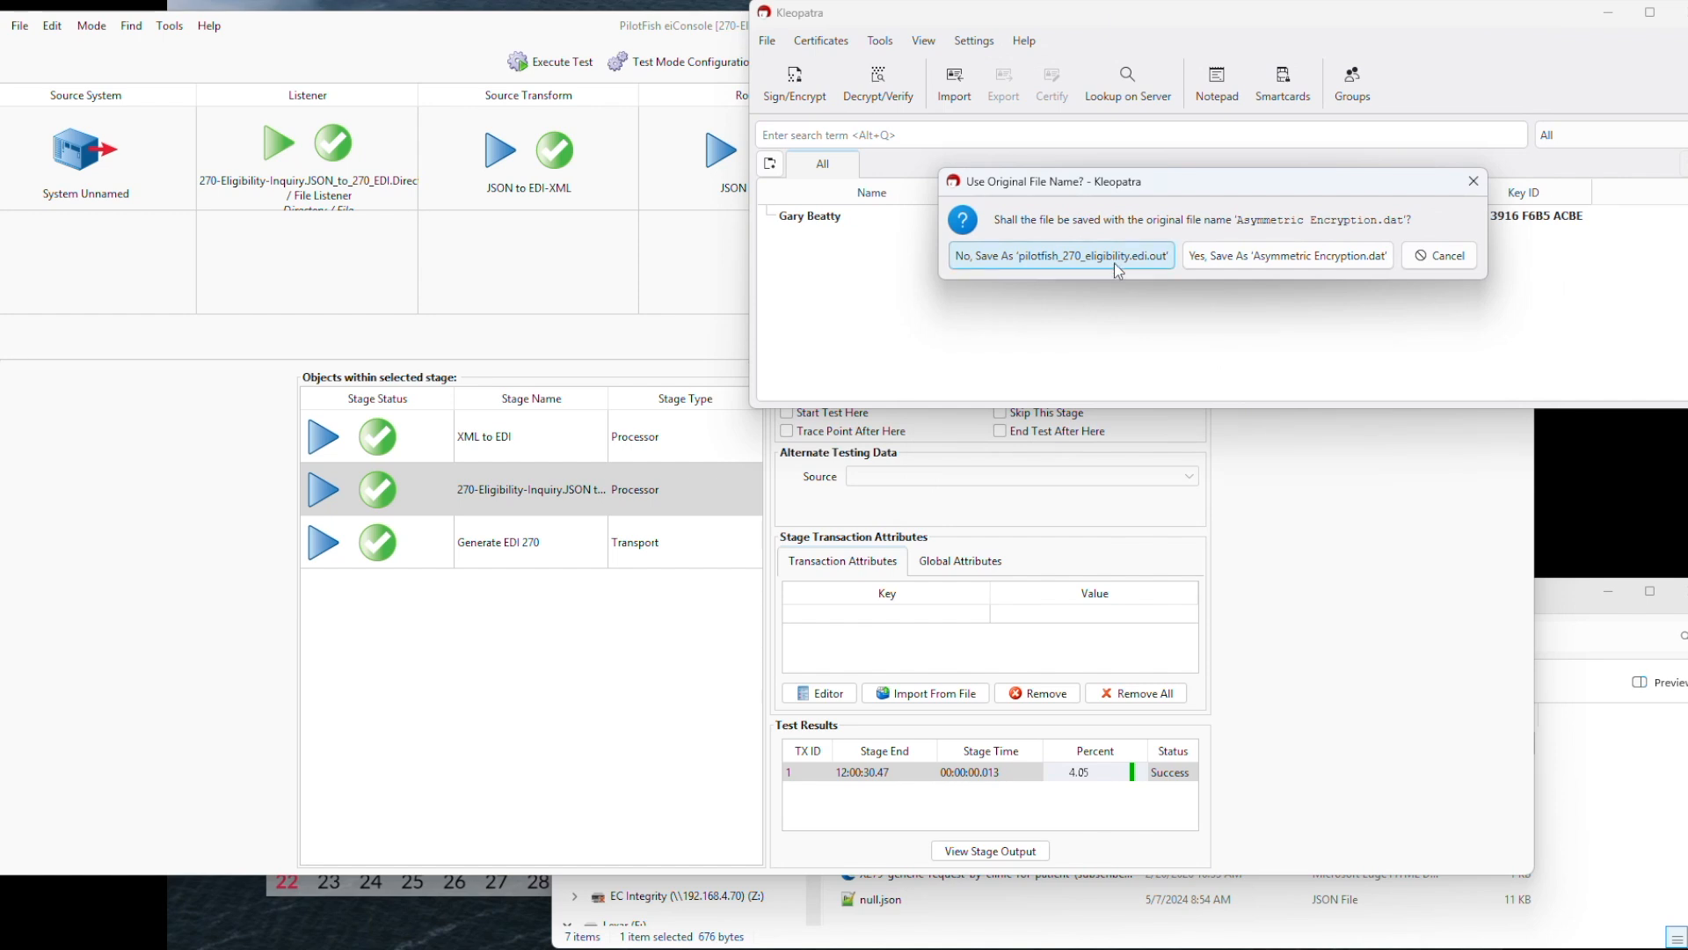
{"action": "left_click", "coordinate": [1158, 266]}
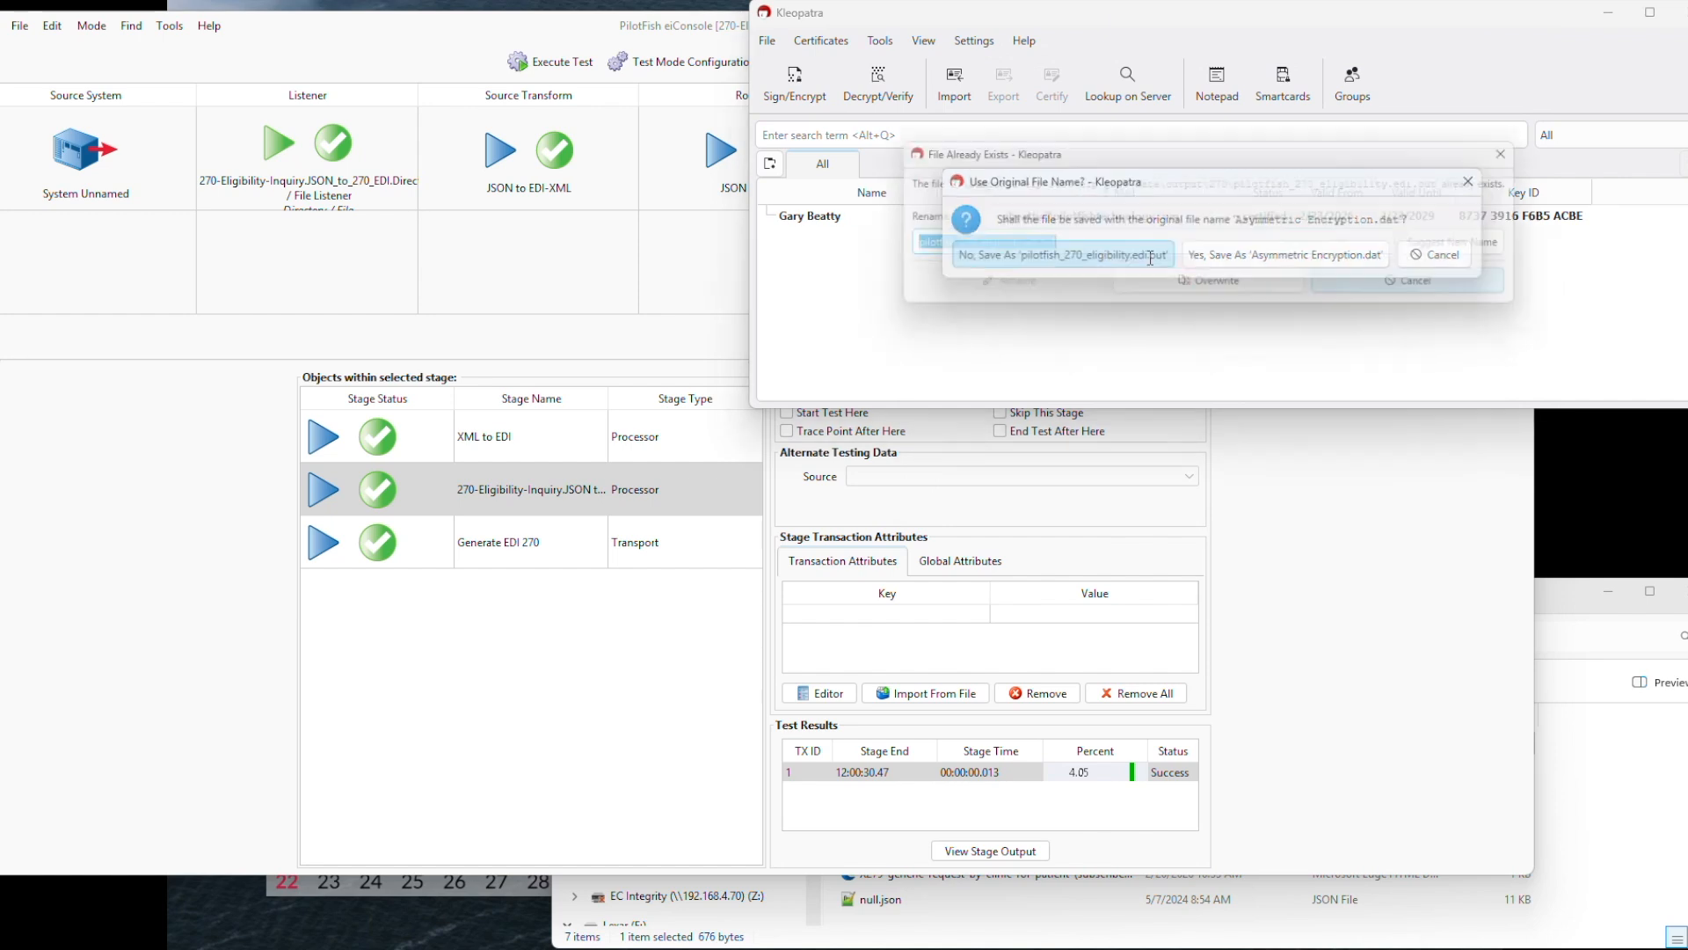
{"action": "left_click", "coordinate": [1218, 287]}
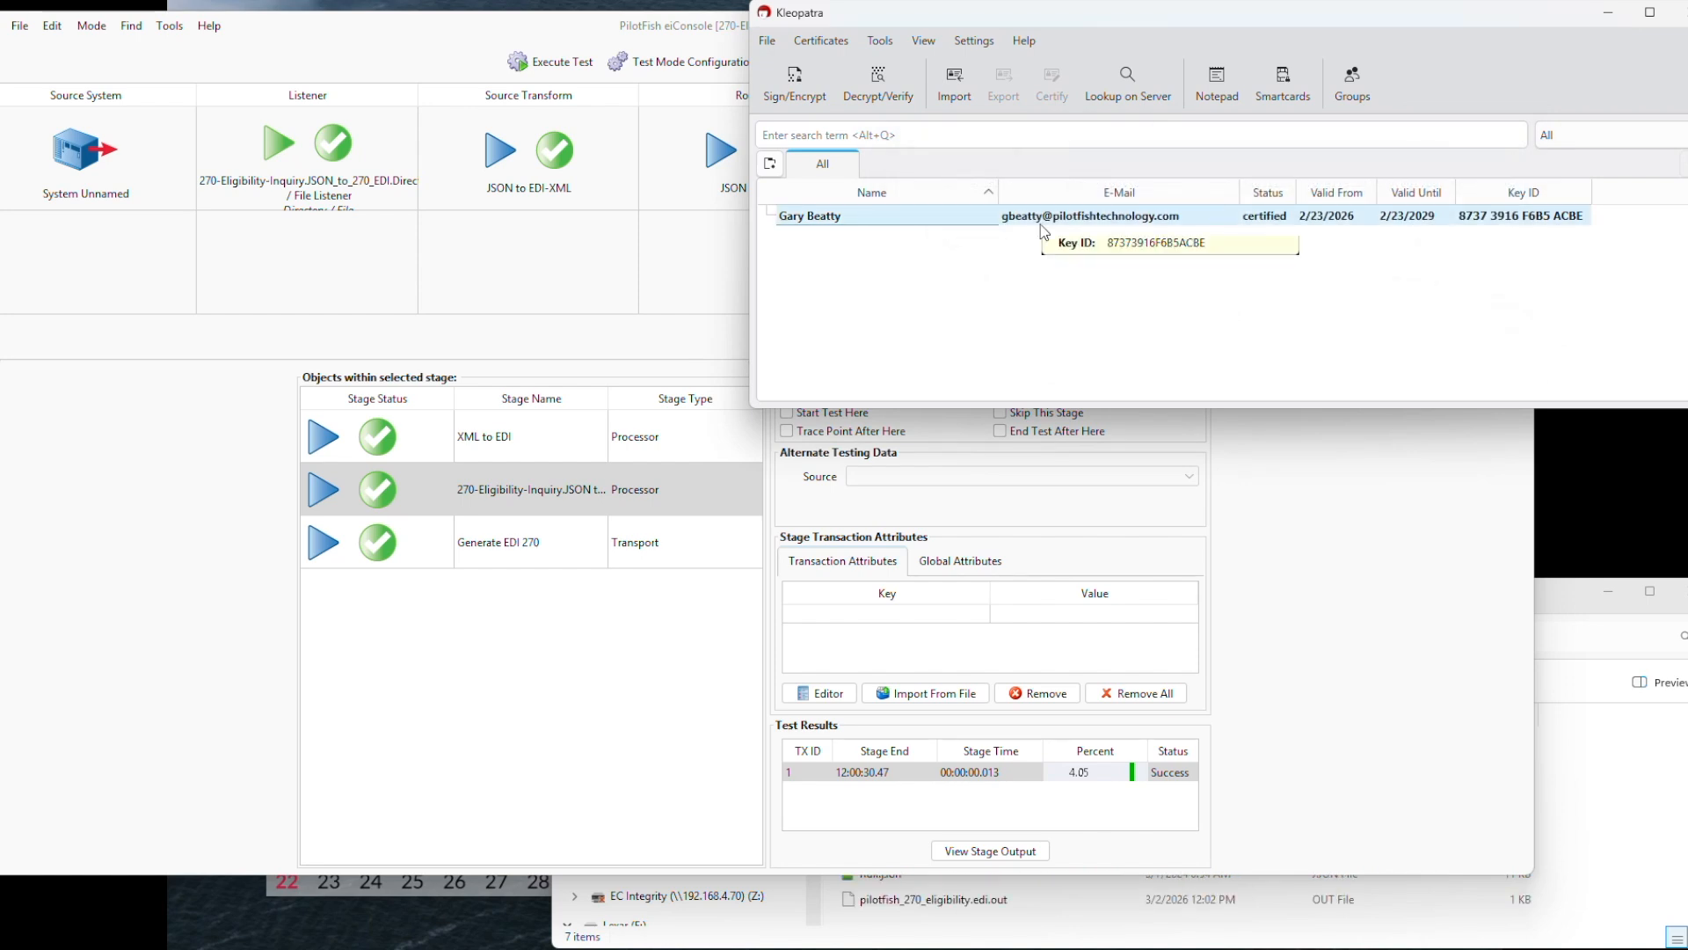
Step: Bring the output 270 folder into view in File Explorer and open pilotfish_270_eligibility.edi.out in Notepad++
{"action": "left_click", "coordinate": [1549, 593]}
{"action": "left_click_drag", "start_coordinate": [1195, 595], "coordinate": [1061, 333]}
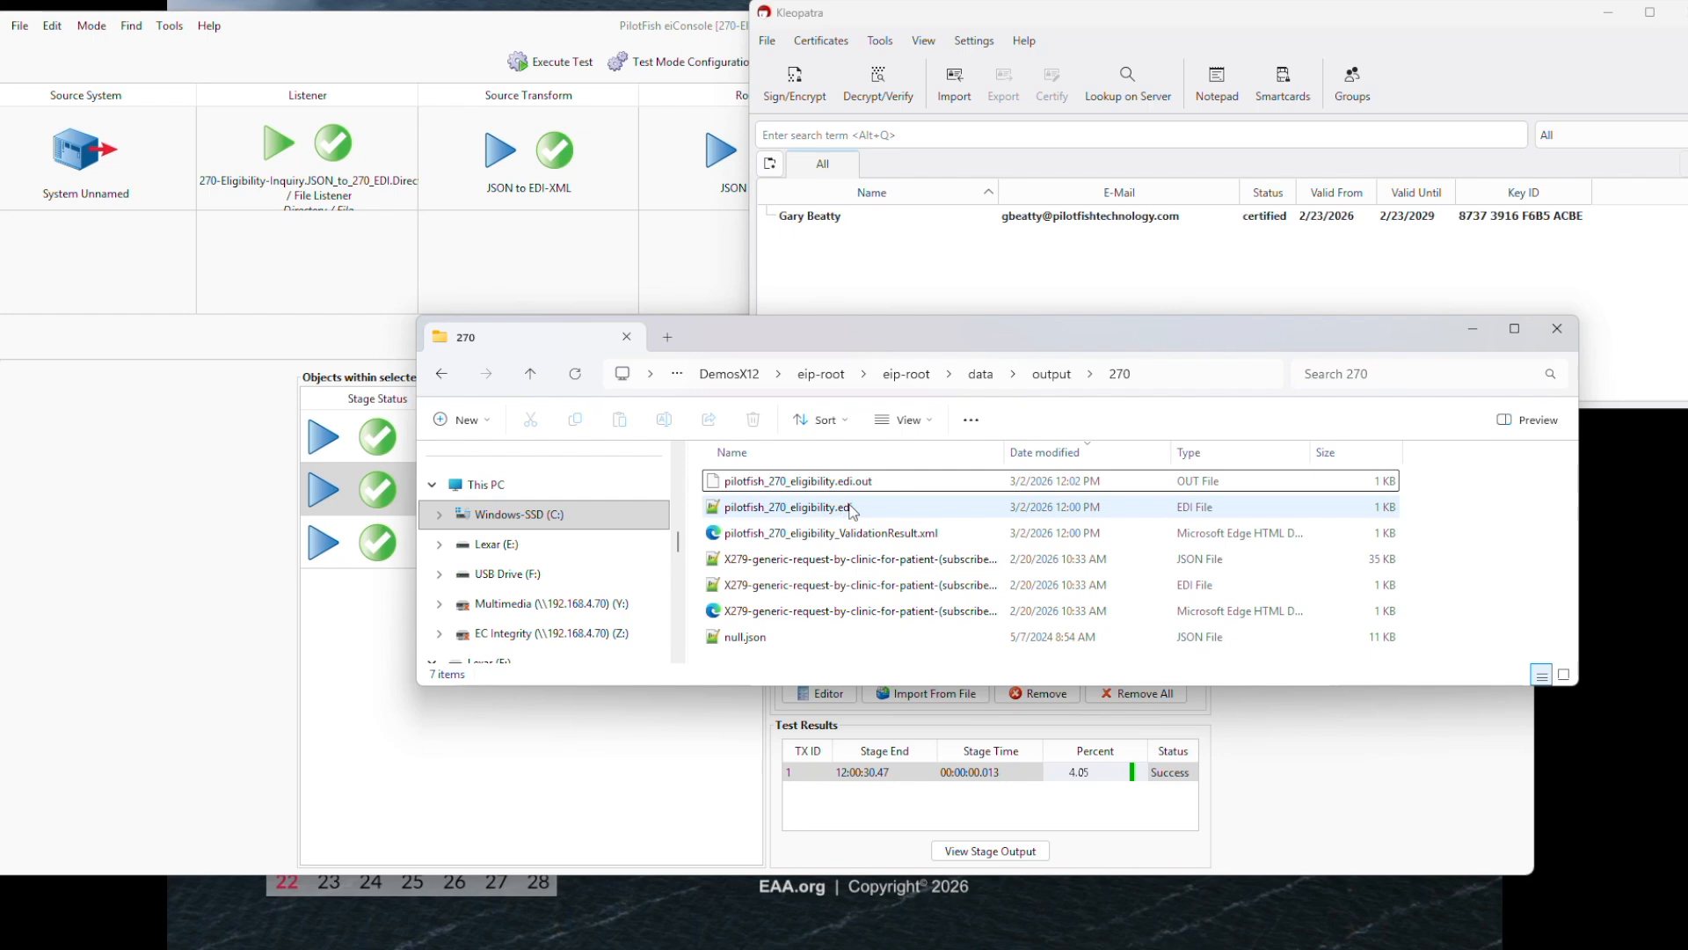
{"action": "left_click", "coordinate": [875, 484]}
{"action": "right_click", "coordinate": [886, 481]}
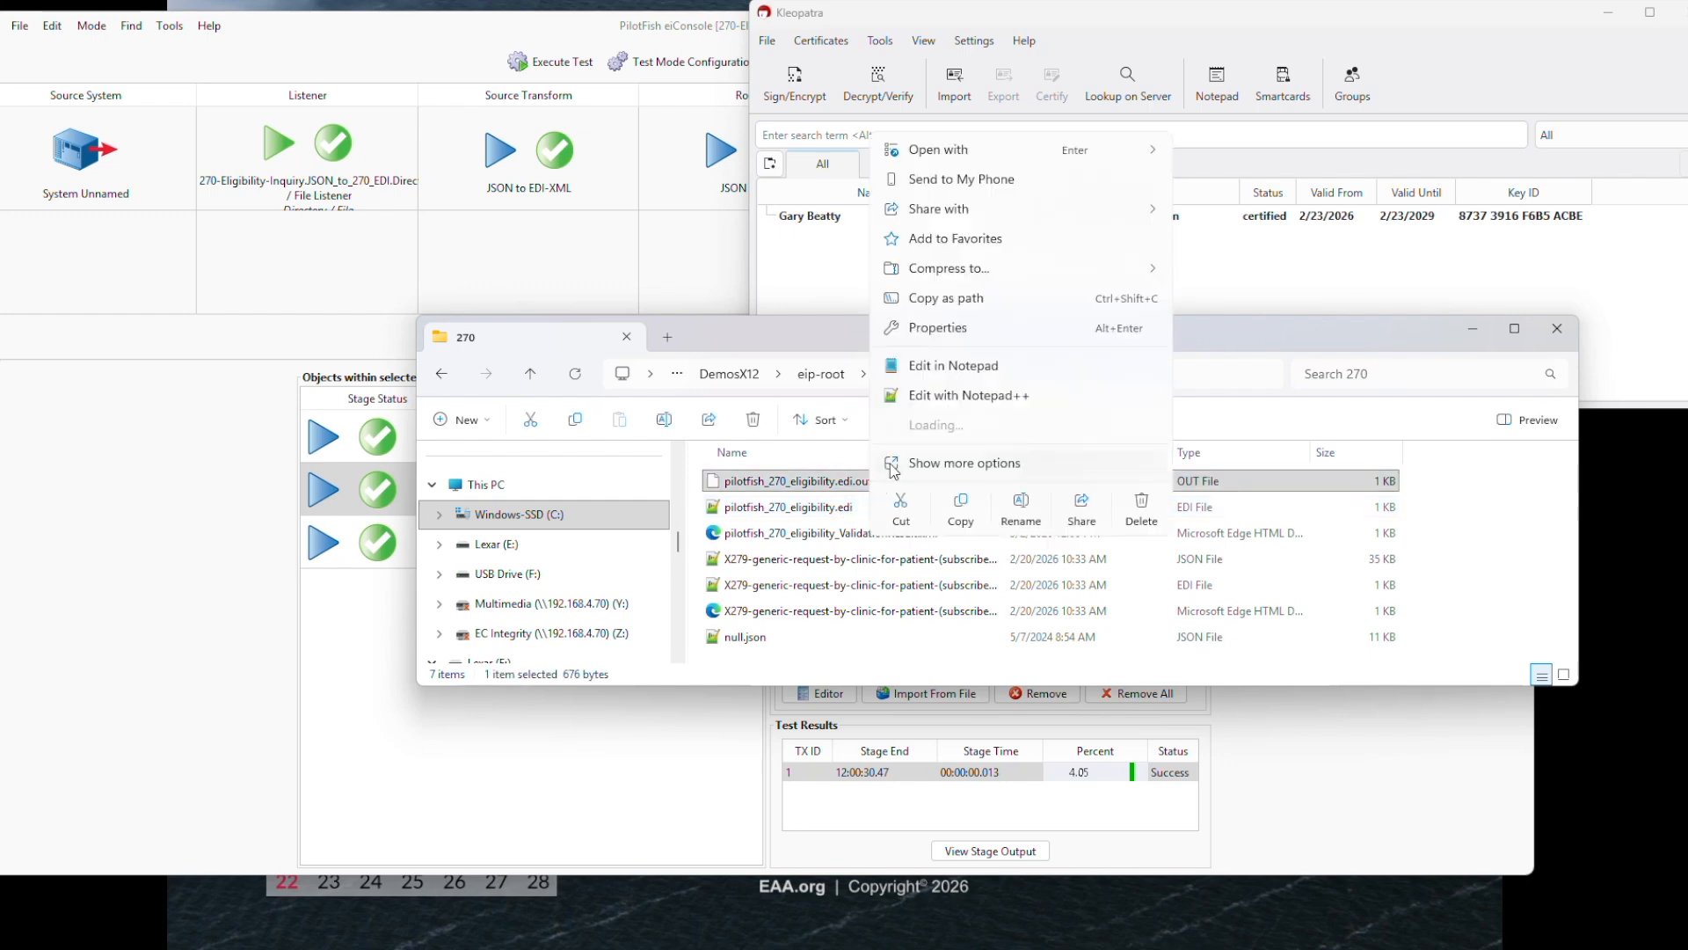
{"action": "left_click", "coordinate": [950, 366]}
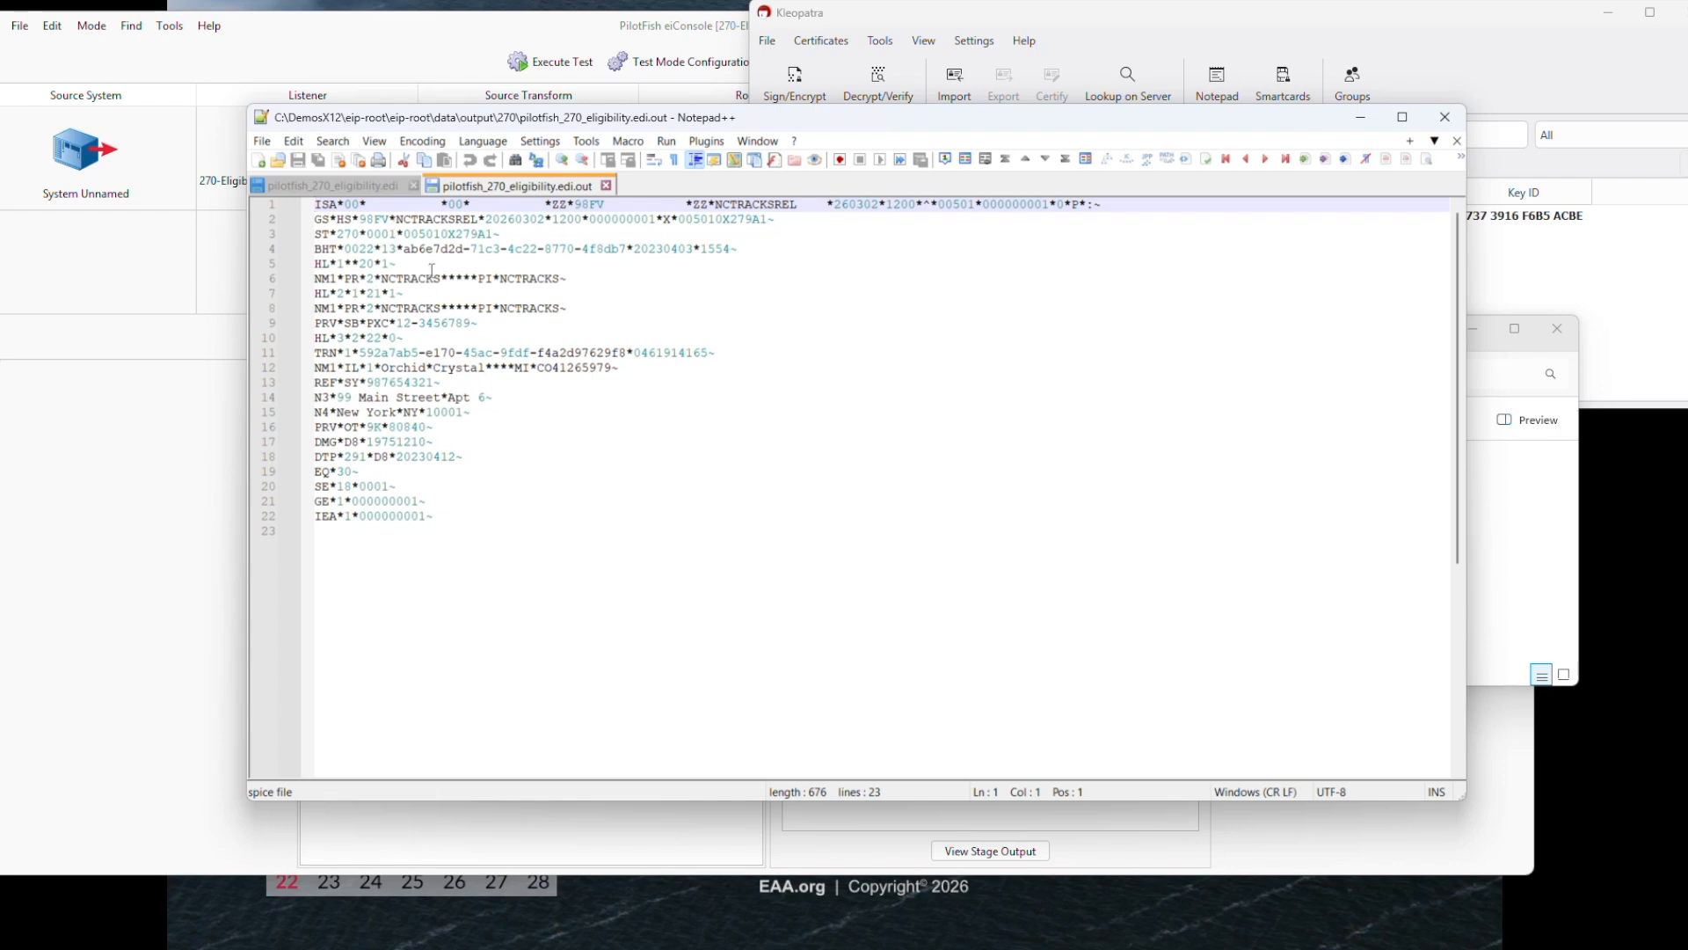
Step: Compare the decrypted pilotfish_270_eligibility.edi.out with the input pilotfish_270_eligibility.edi and reposition the editor window
{"action": "left_click", "coordinate": [363, 186]}
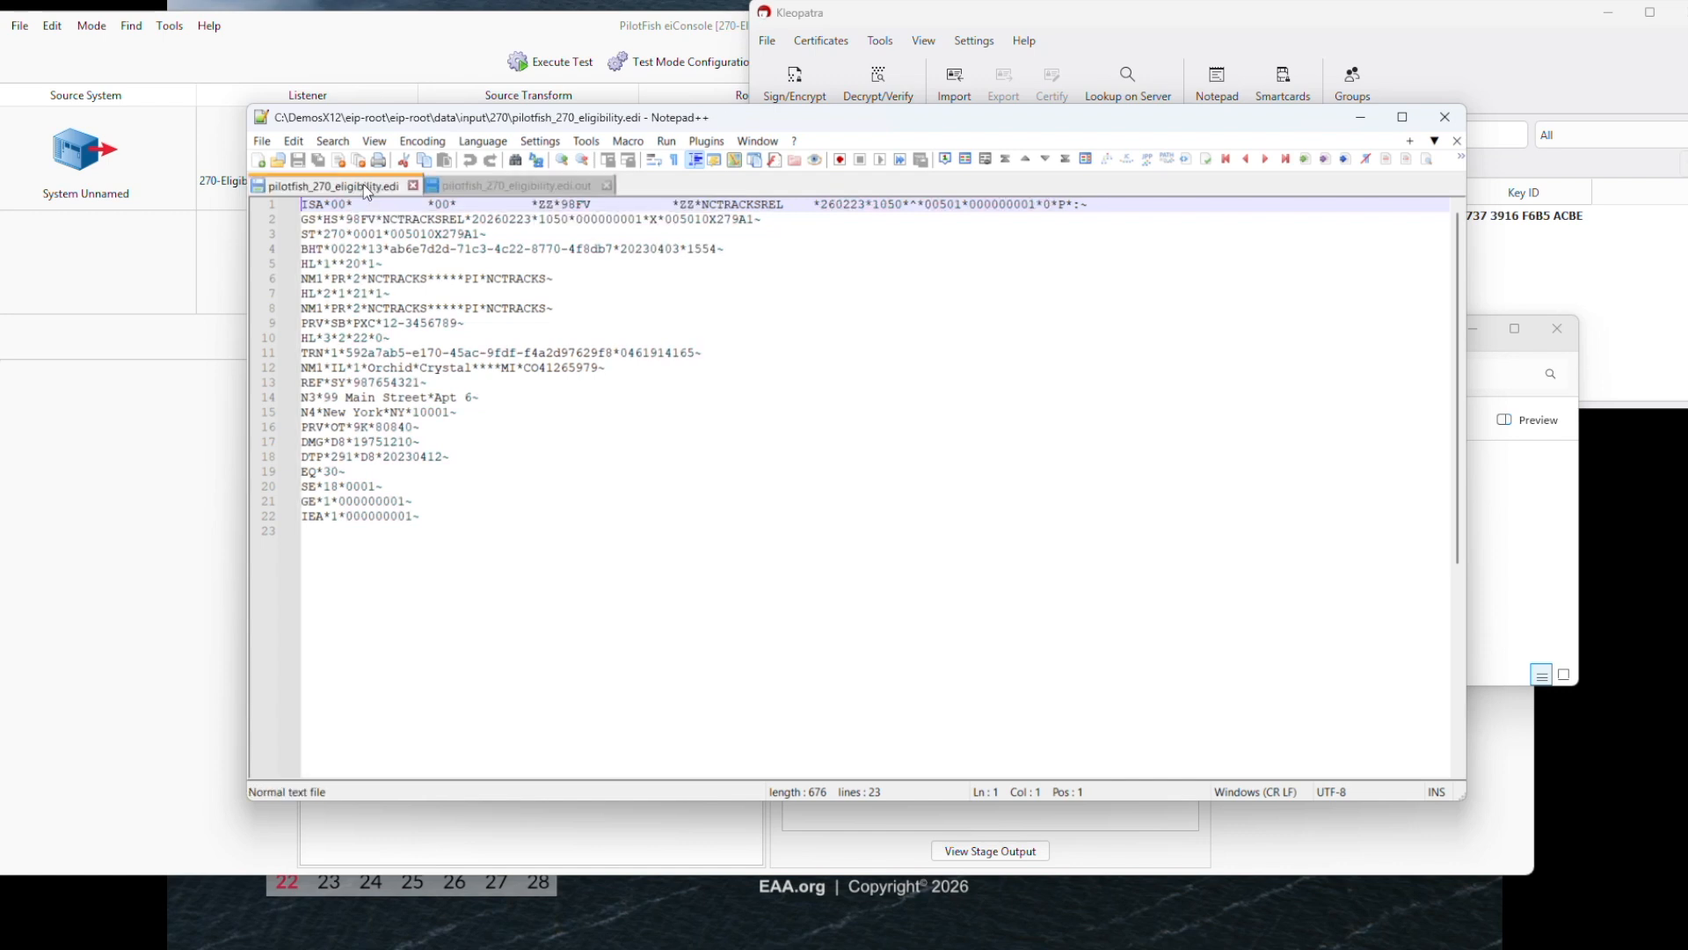
{"action": "left_click", "coordinate": [468, 185]}
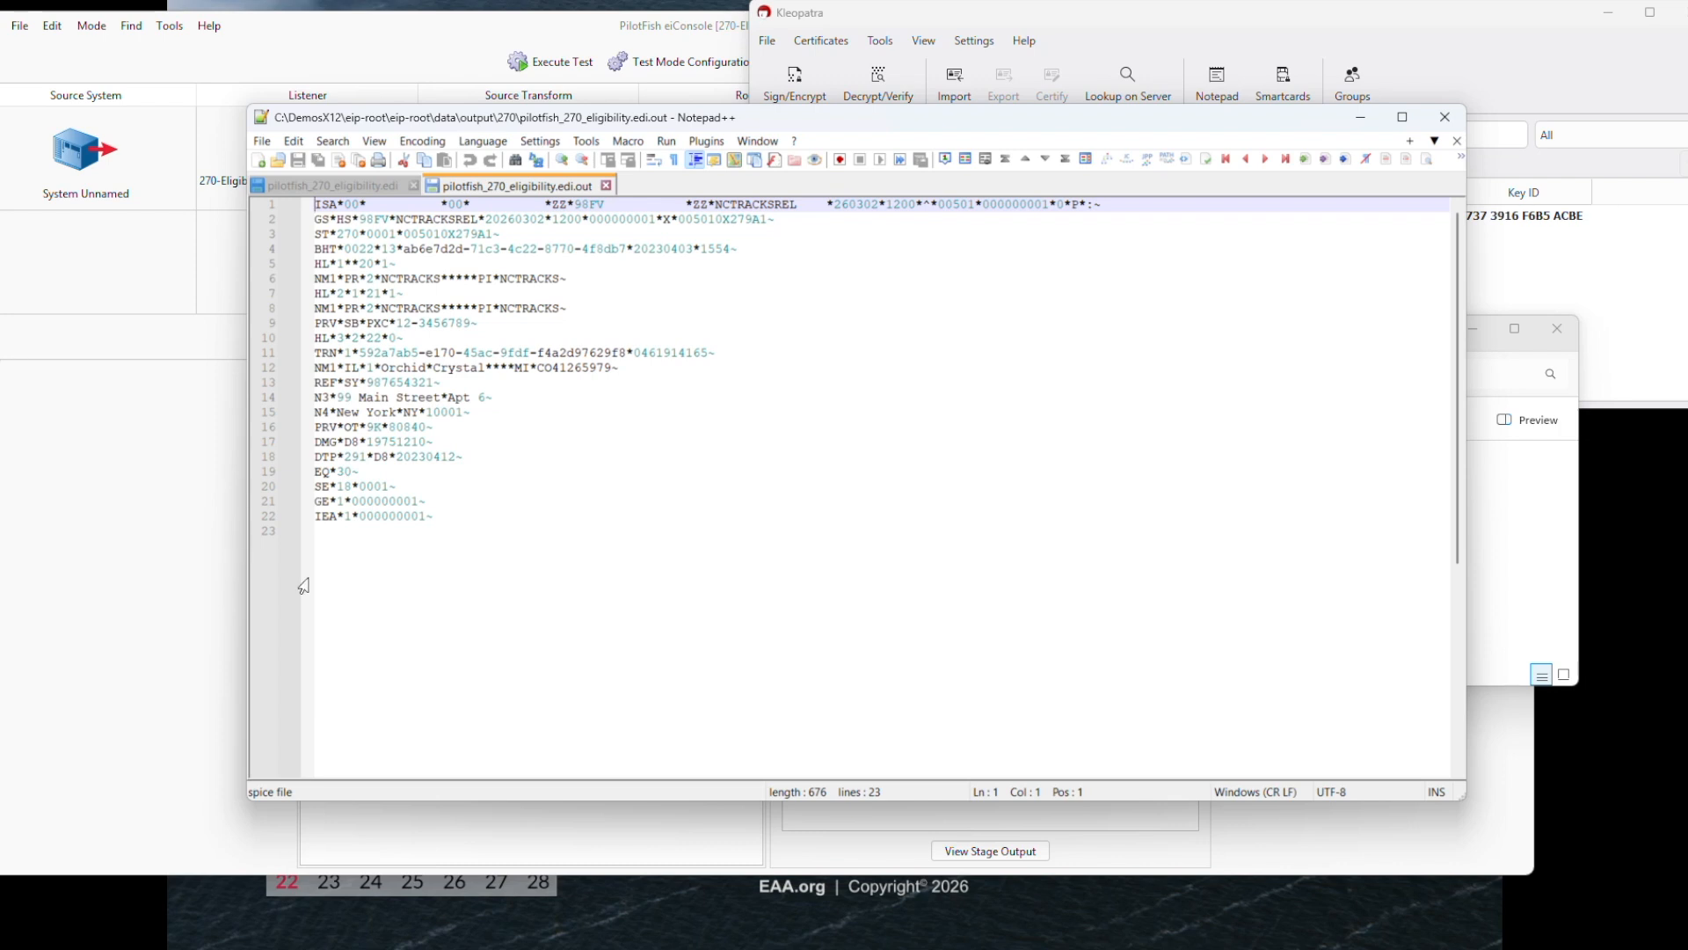
{"action": "left_click_drag", "start_coordinate": [825, 116], "coordinate": [716, 225]}
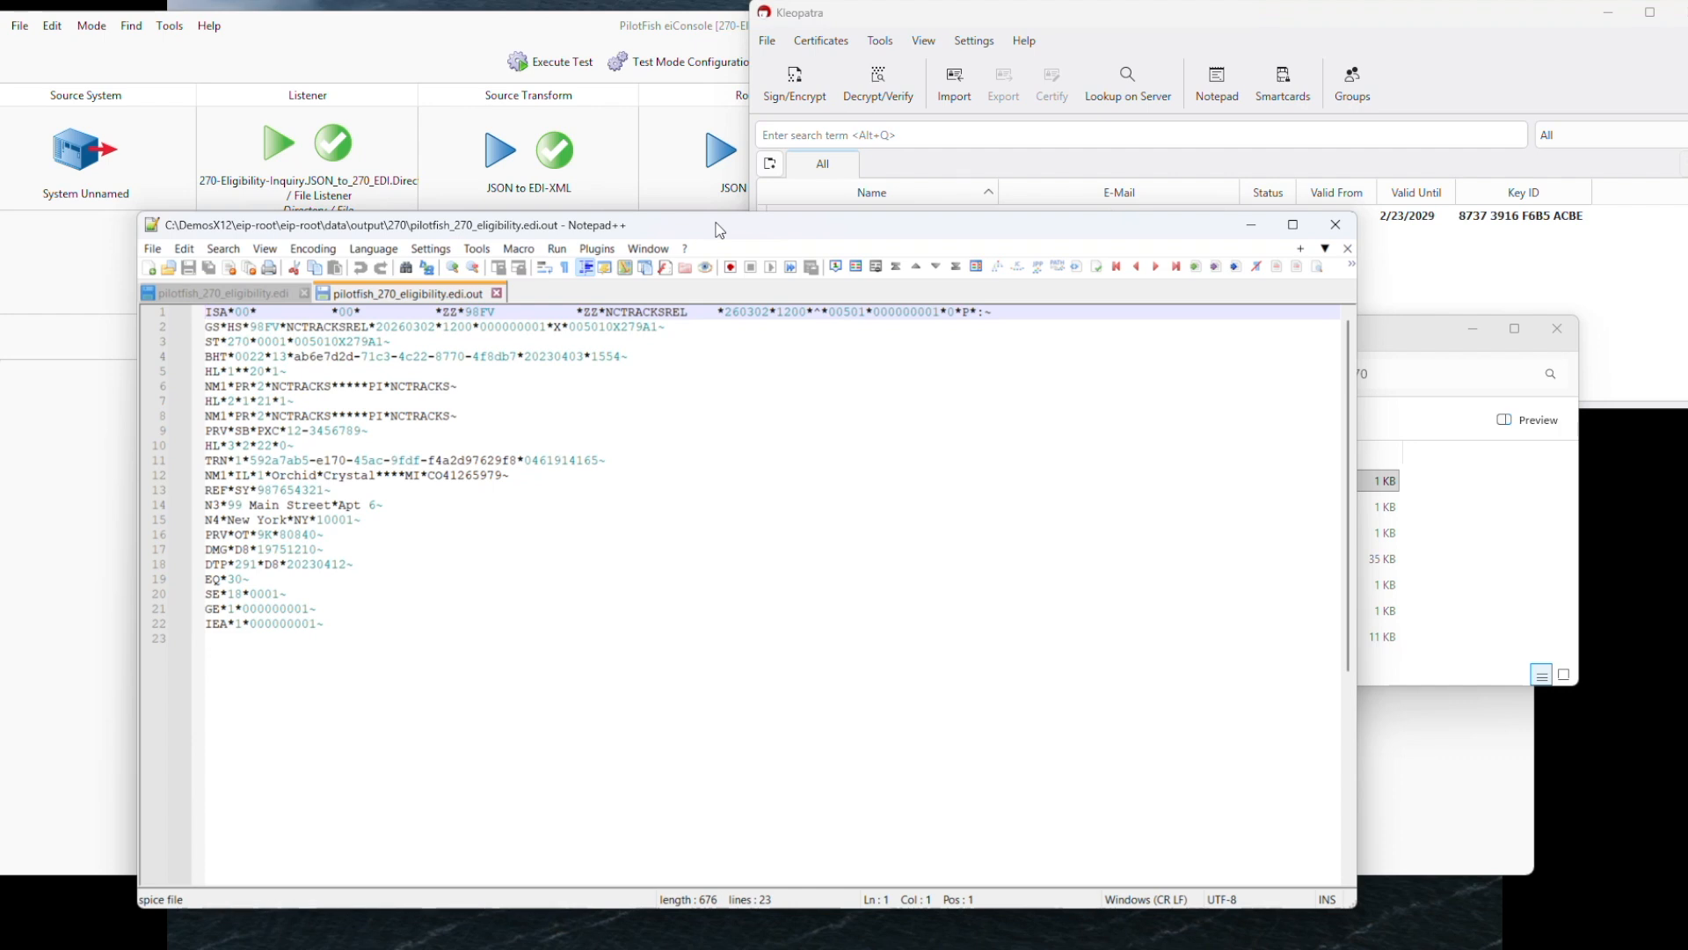
{"action": "left_click_drag", "start_coordinate": [720, 230], "coordinate": [717, 153]}
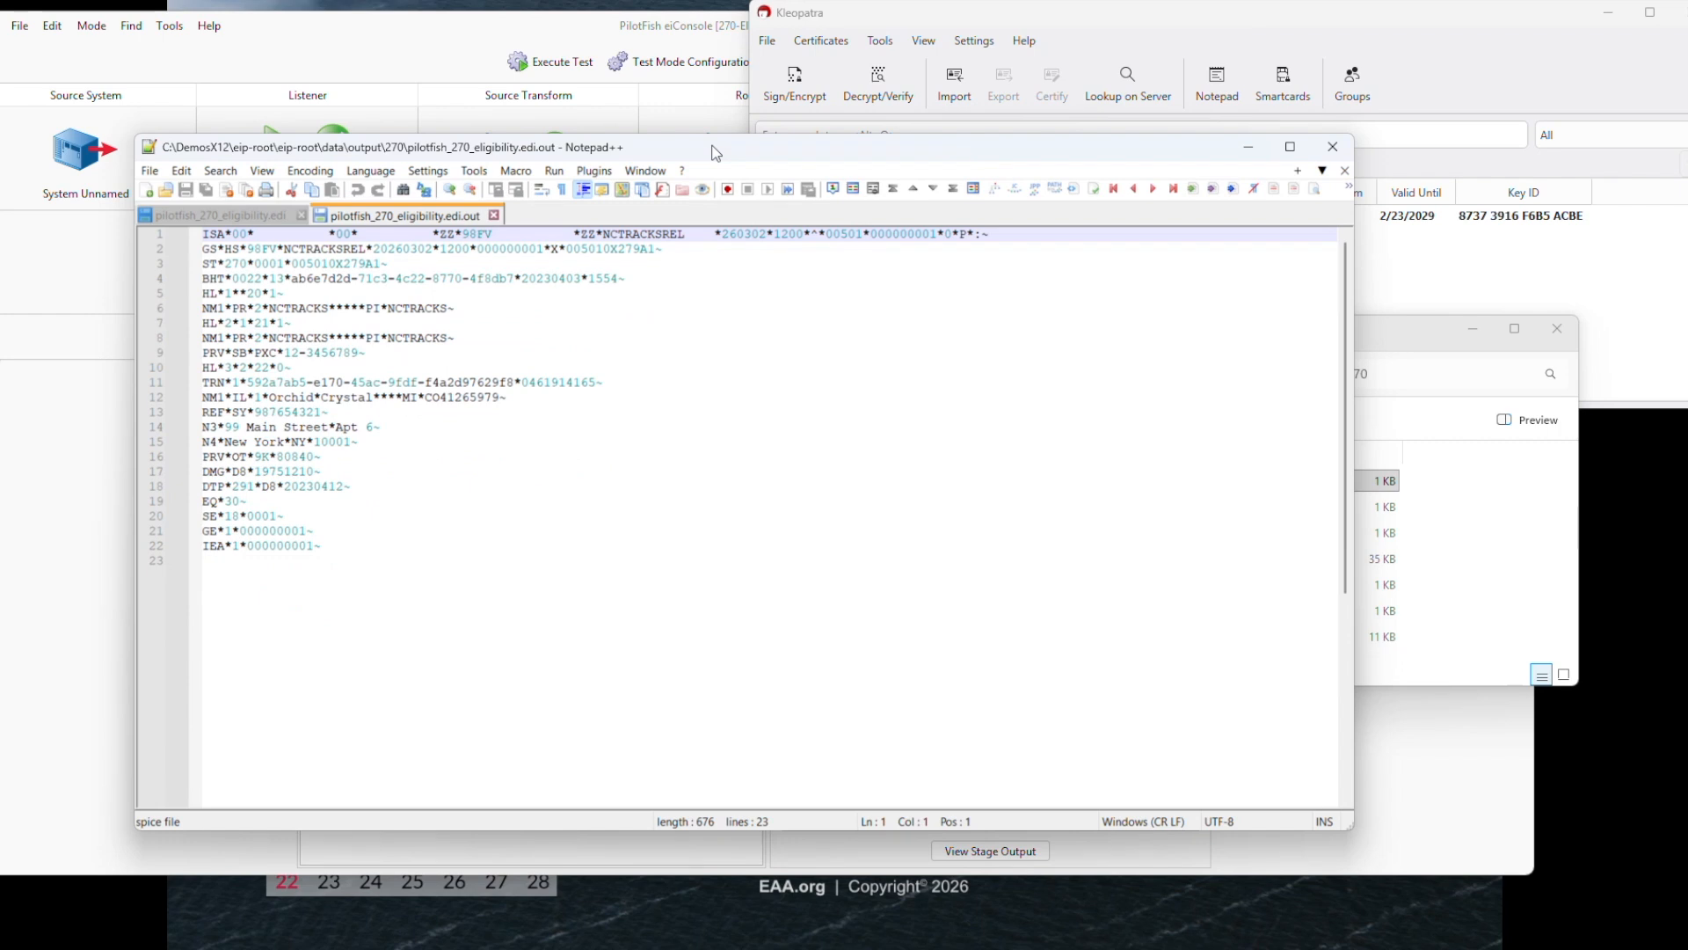